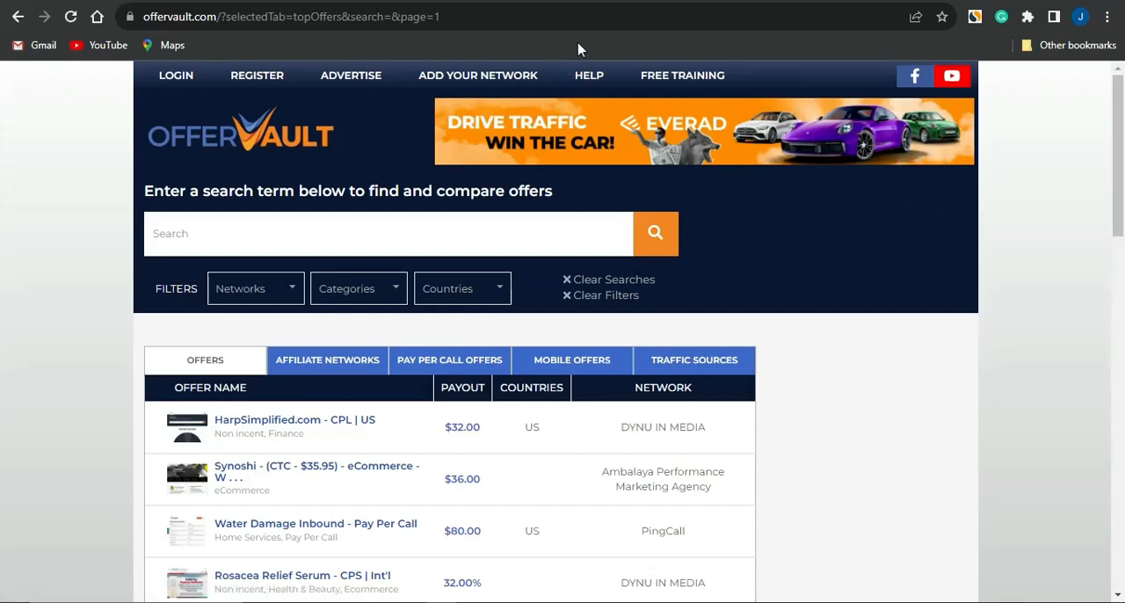
# Look at the CPAGrip home page and return to the OfferVault offers list
pyautogui.hotkey('ctrl', 'Tab')
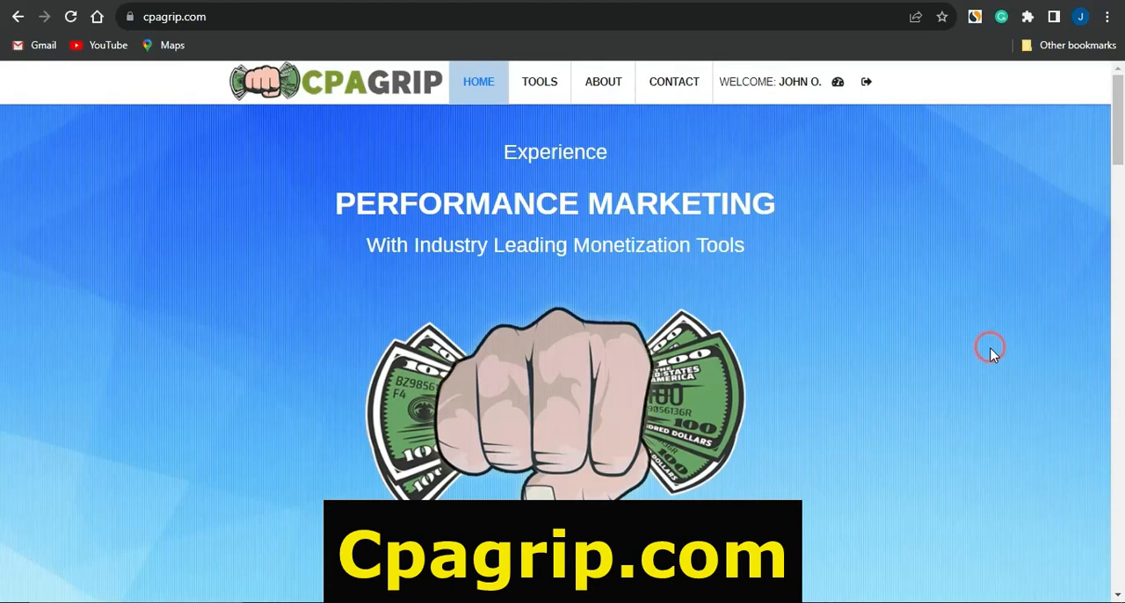
pyautogui.hotkey('ctrl', 'shift', 'Tab')
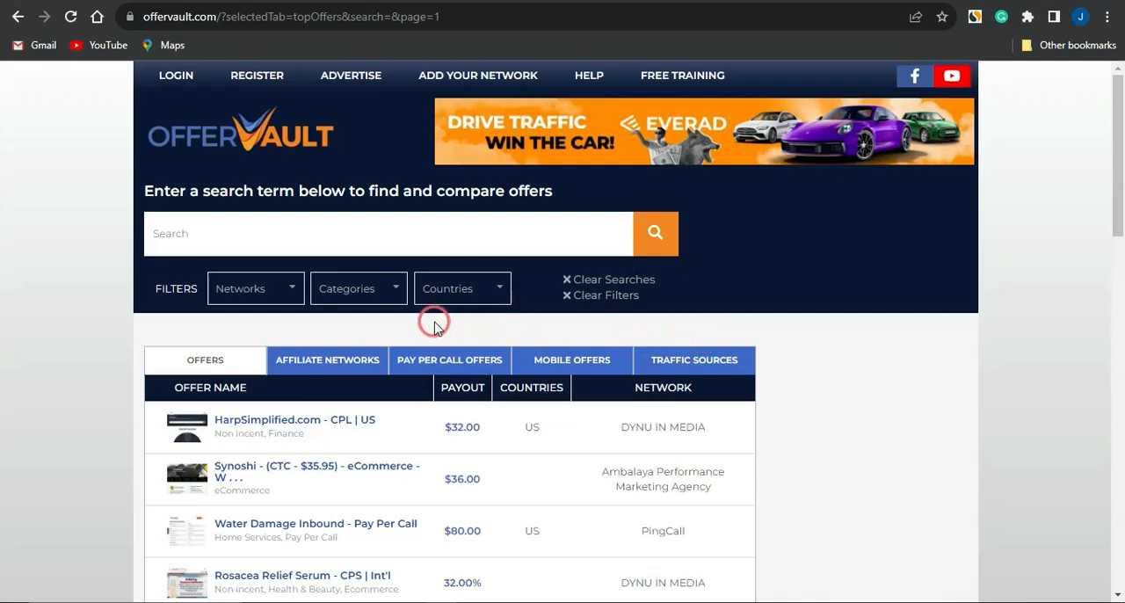
pyautogui.scroll(-2, 434, 322)
pyautogui.scroll(1, 427, 290)
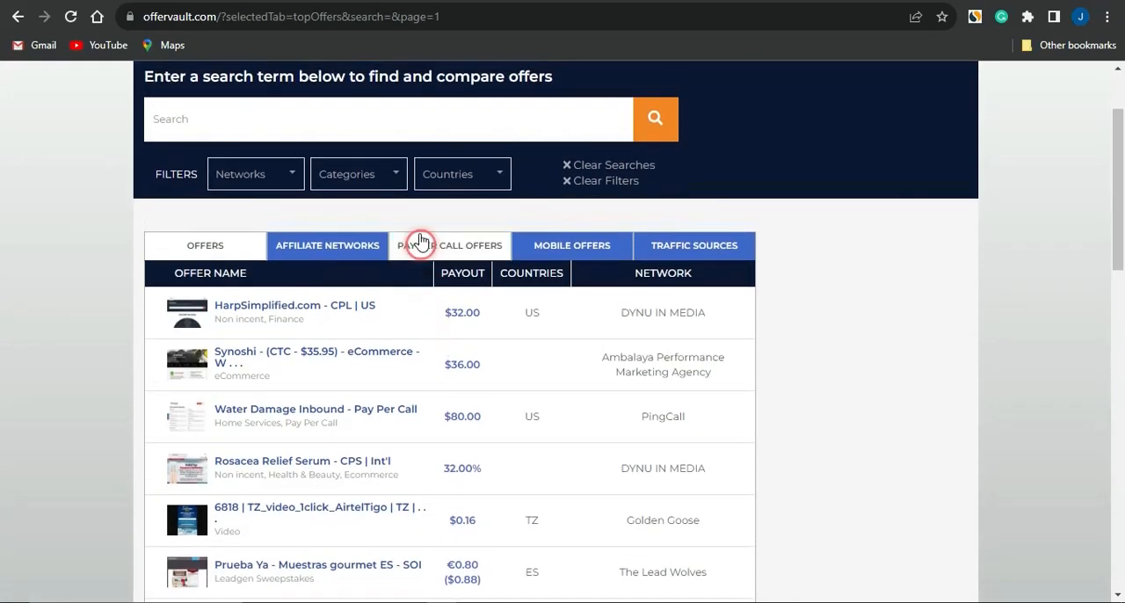
# Filter the OfferVault offers by the CPA category and the country United States
pyautogui.click(400, 172)
pyautogui.scroll(-3, 395, 352)
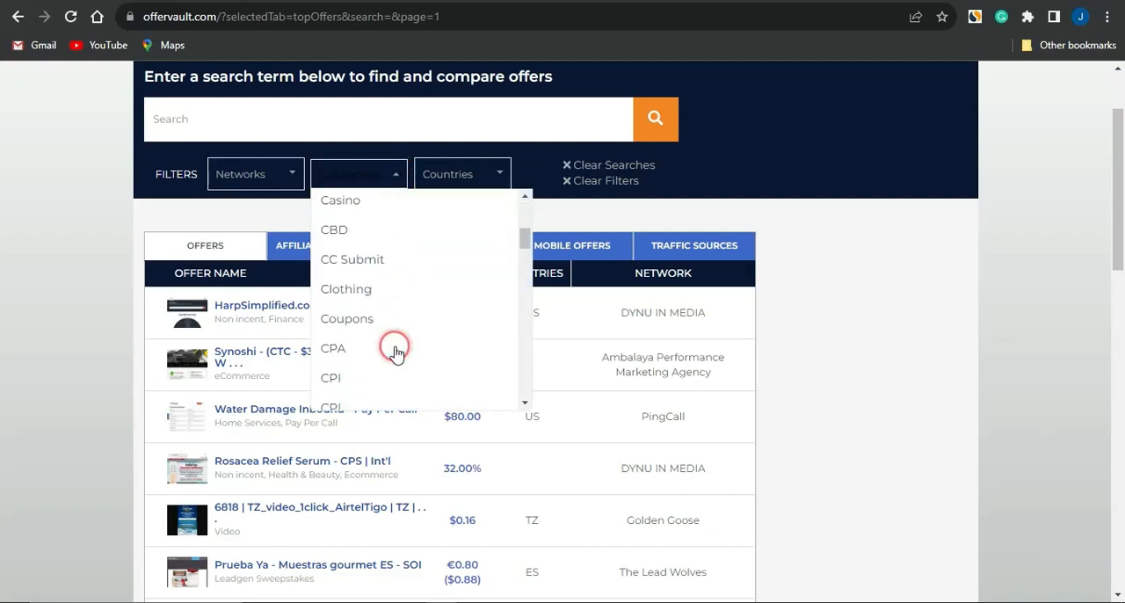
pyautogui.click(395, 350)
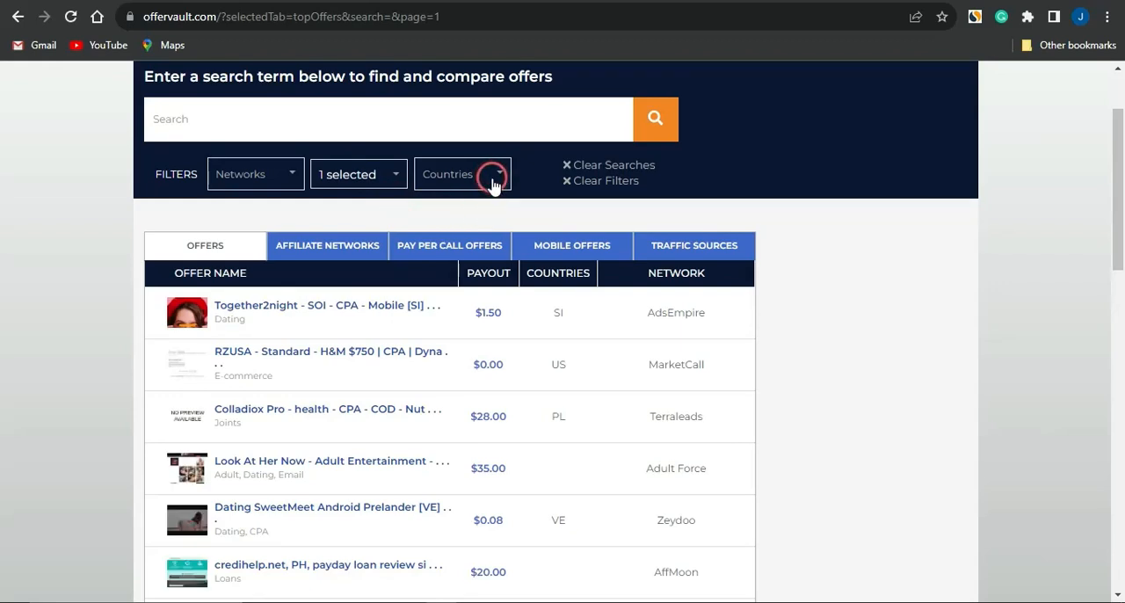
pyautogui.click(493, 181)
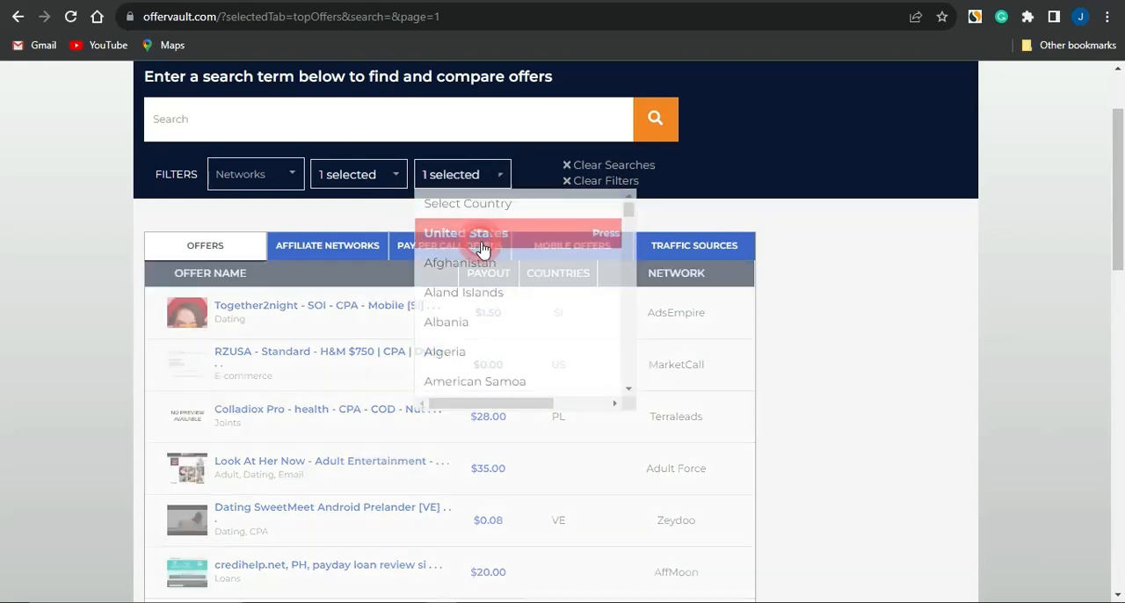
pyautogui.click(482, 247)
# Examine the filtered offers for their payouts, countries and networks
pyautogui.scroll(-2, 542, 196)
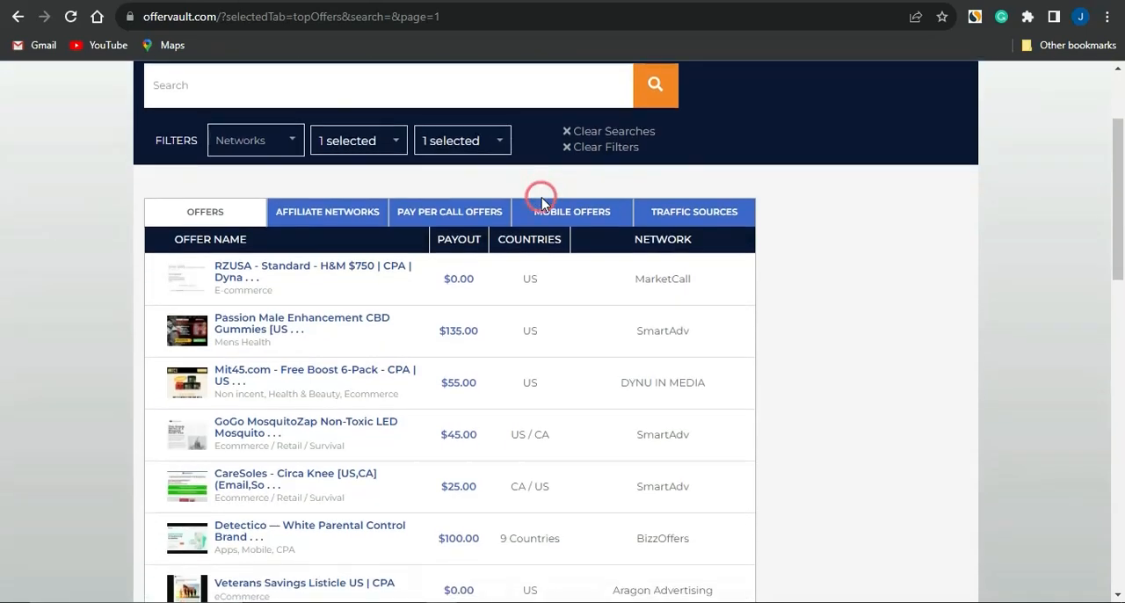
pyautogui.scroll(-5, 541, 202)
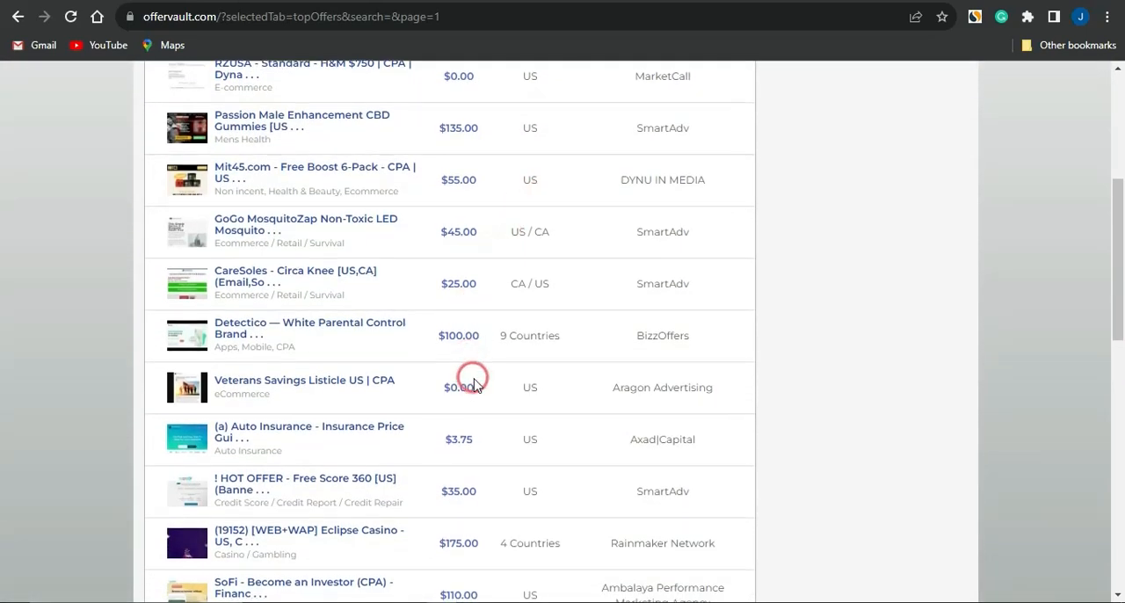
pyautogui.scroll(-3, 472, 378)
pyautogui.scroll(-5, 473, 383)
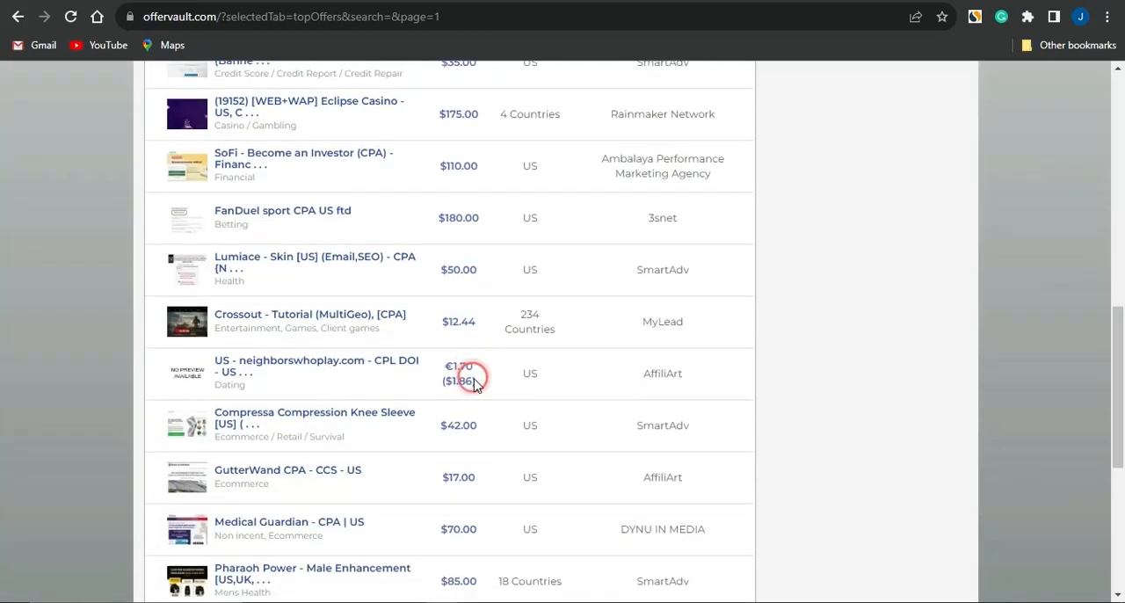
pyautogui.scroll(8, 475, 384)
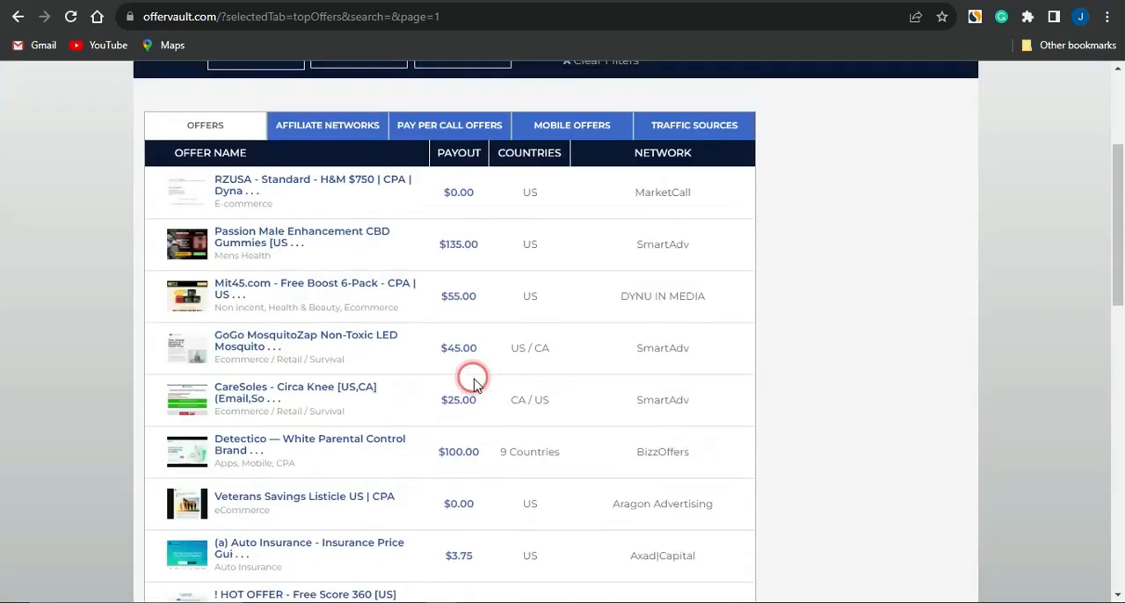
pyautogui.scroll(3, 473, 380)
# Search the filtered offers for "xb" and clear the search term
pyautogui.click(366, 233)
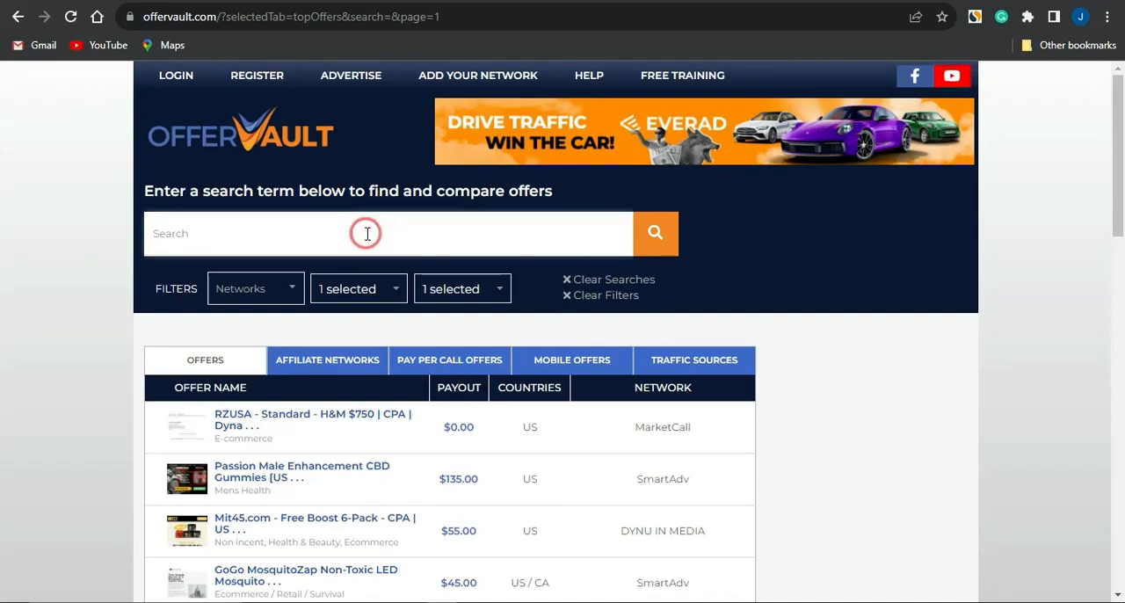
pyautogui.write('xb')
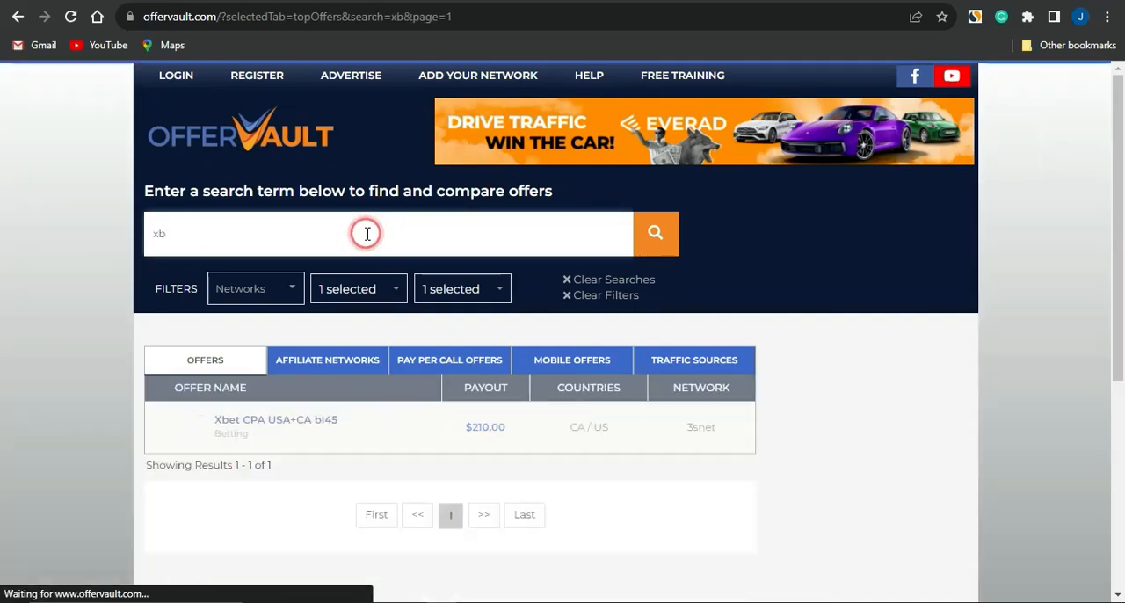
pyautogui.press('BackSpace')
pyautogui.press('BackSpace')
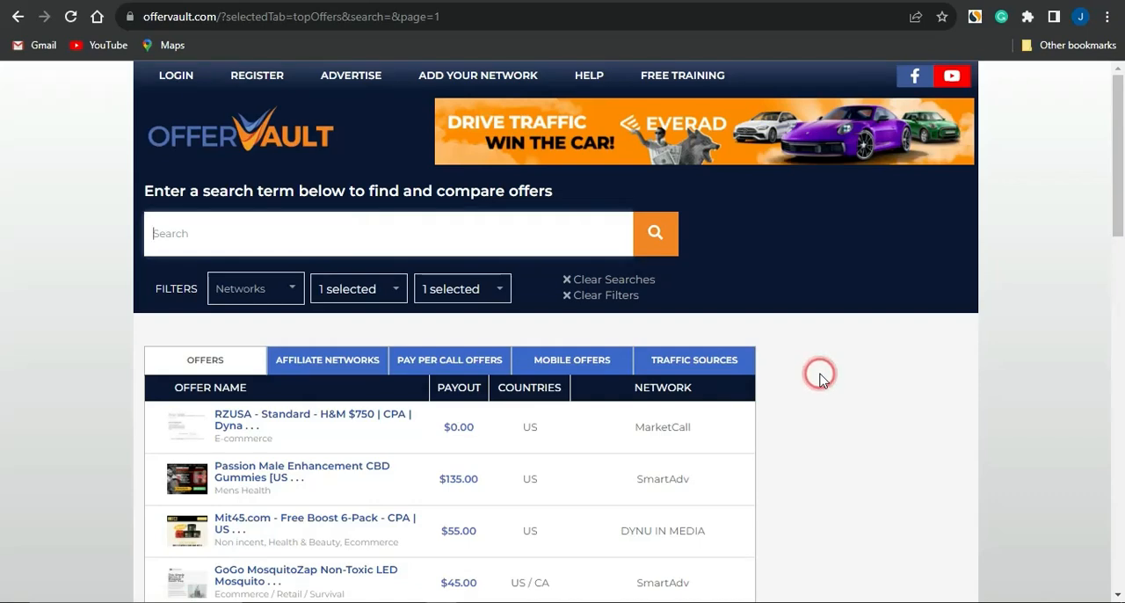
# Open the "RZUSA - Standard - H&M $750" offer from the filtered list and examine its details and network description
pyautogui.scroll(-3, 819, 376)
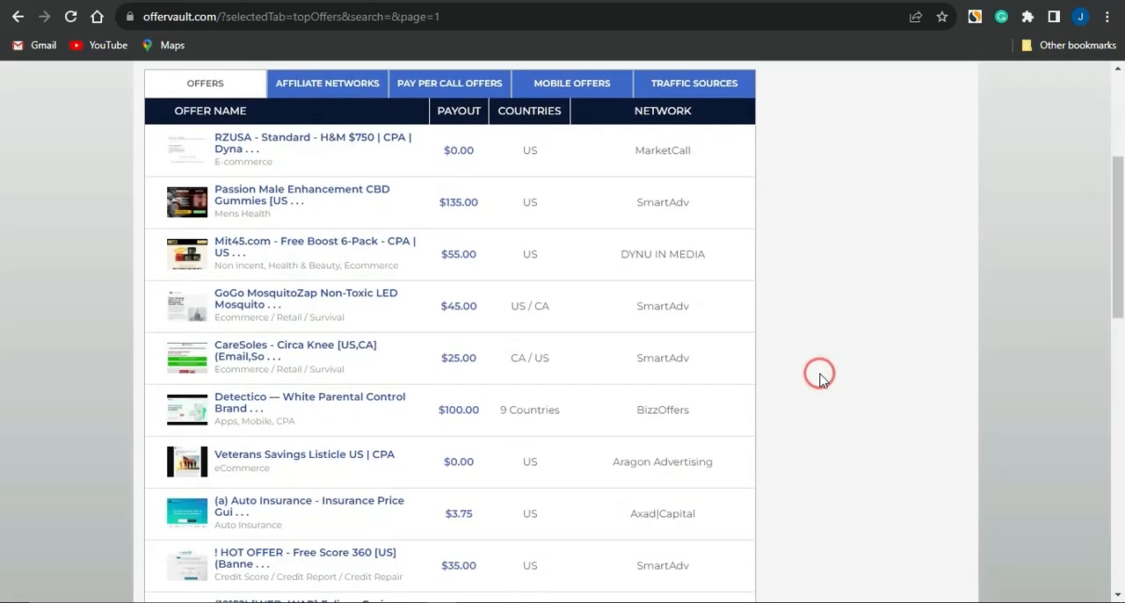
pyautogui.scroll(-2, 820, 376)
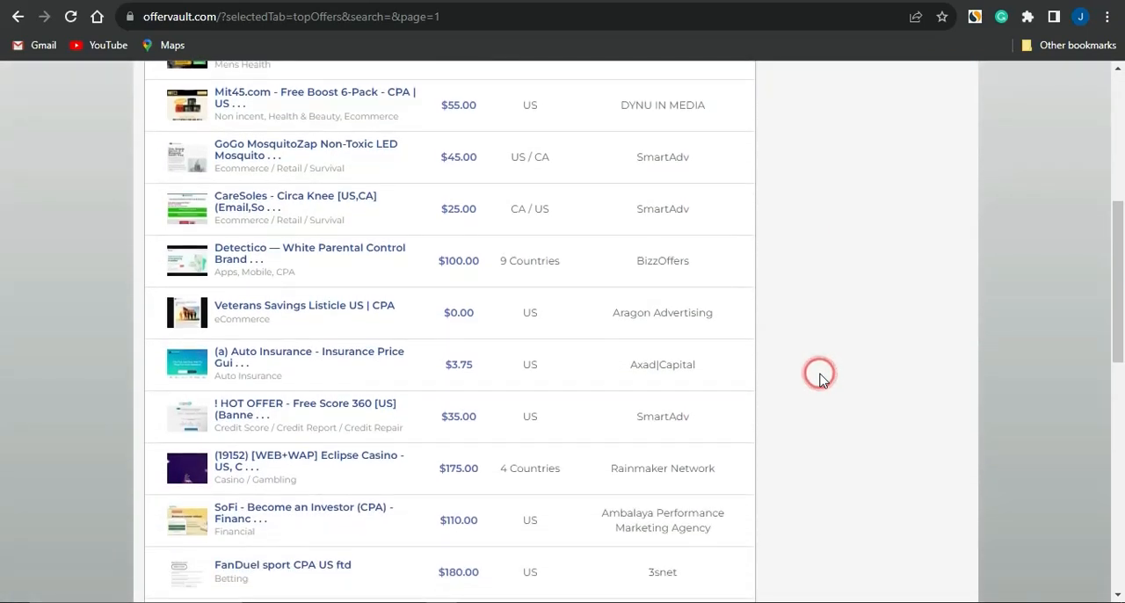
pyautogui.scroll(-1, 819, 376)
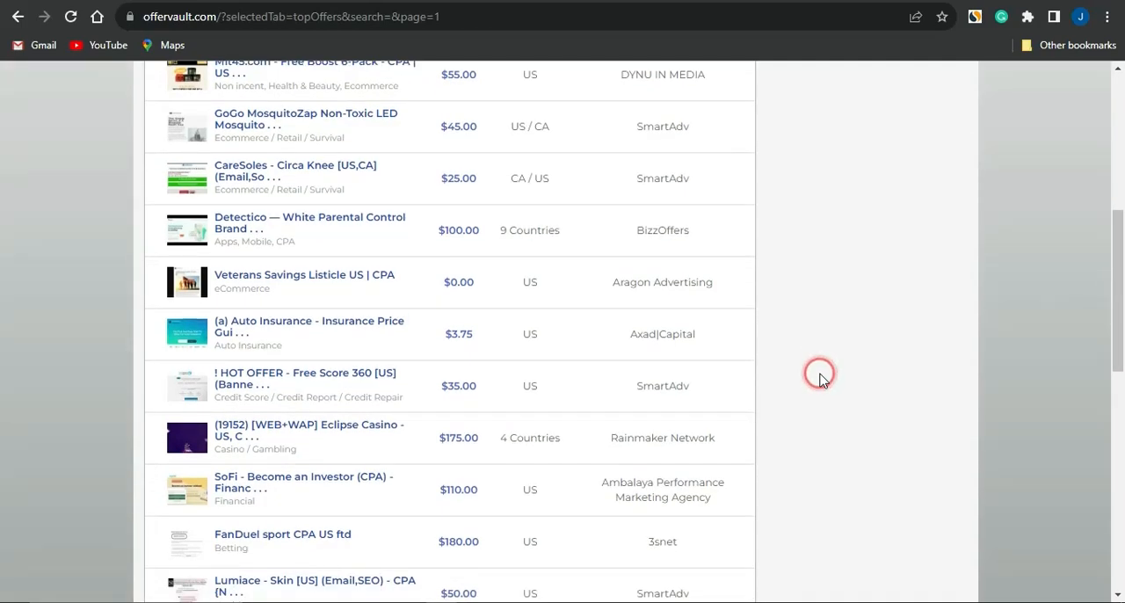
pyautogui.scroll(-4, 819, 376)
pyautogui.click(346, 299)
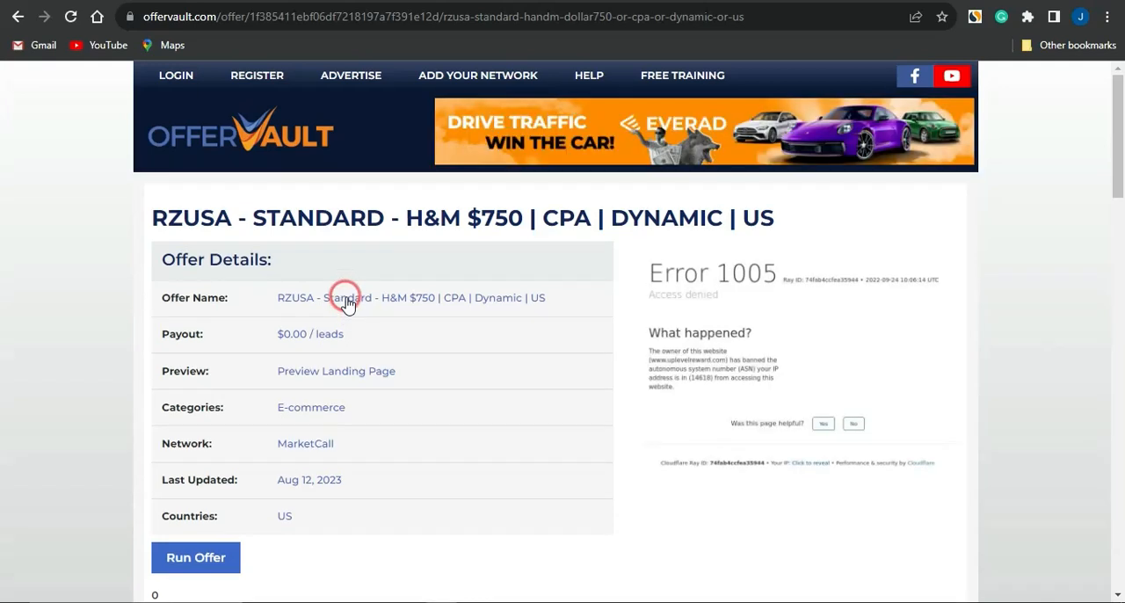
pyautogui.scroll(-3, 346, 294)
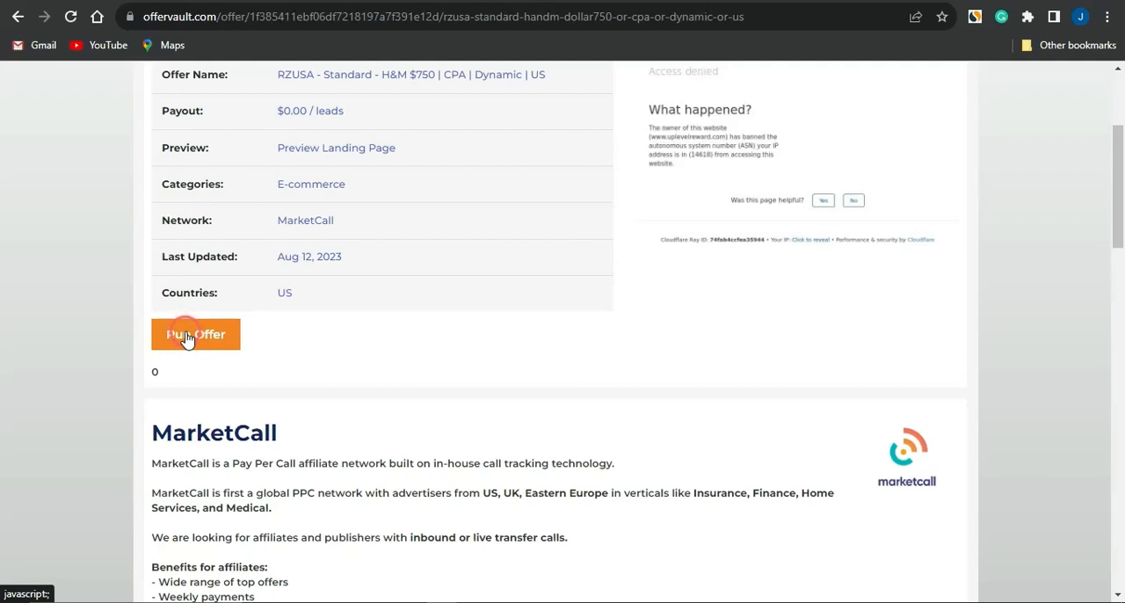
pyautogui.scroll(3, 187, 340)
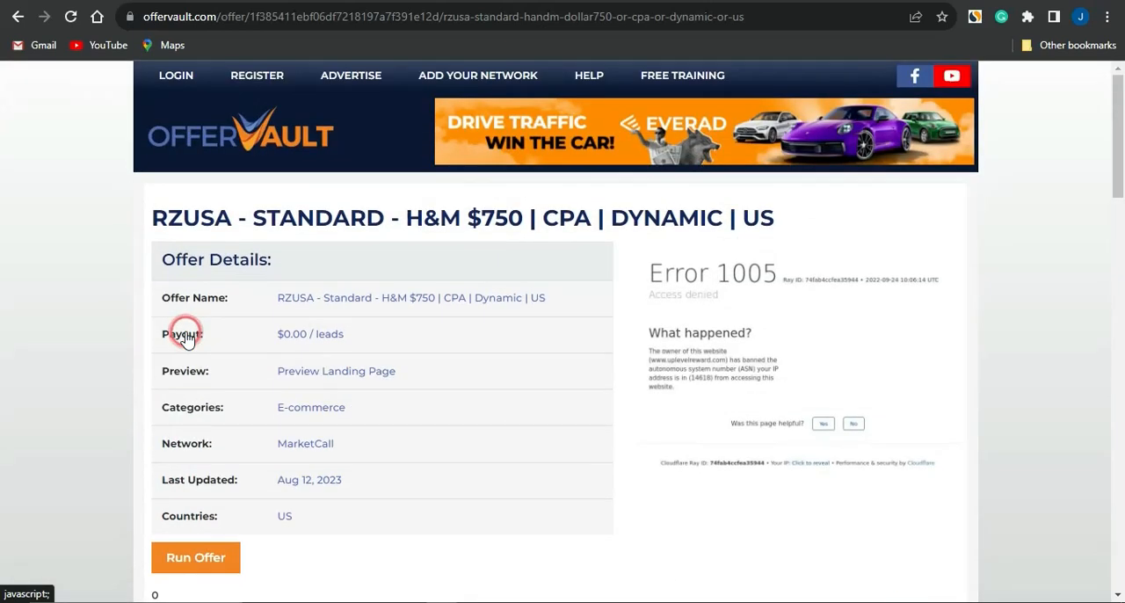
# Switch to Canva and show its video design types
pyautogui.click(611, 173)
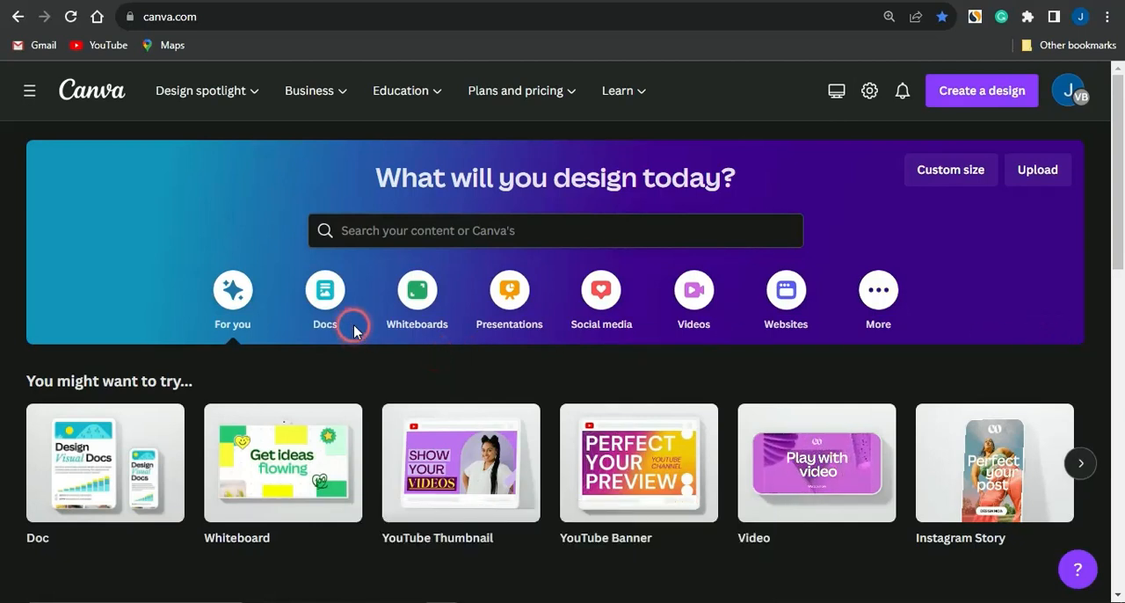
pyautogui.click(696, 292)
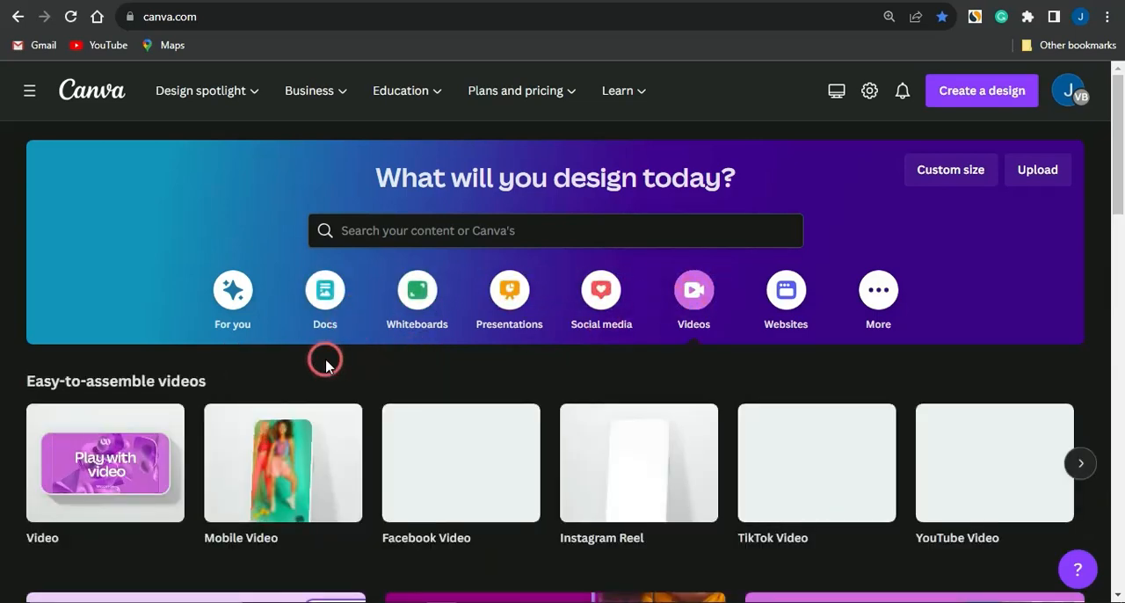
pyautogui.scroll(-1, 322, 357)
pyautogui.click(298, 433)
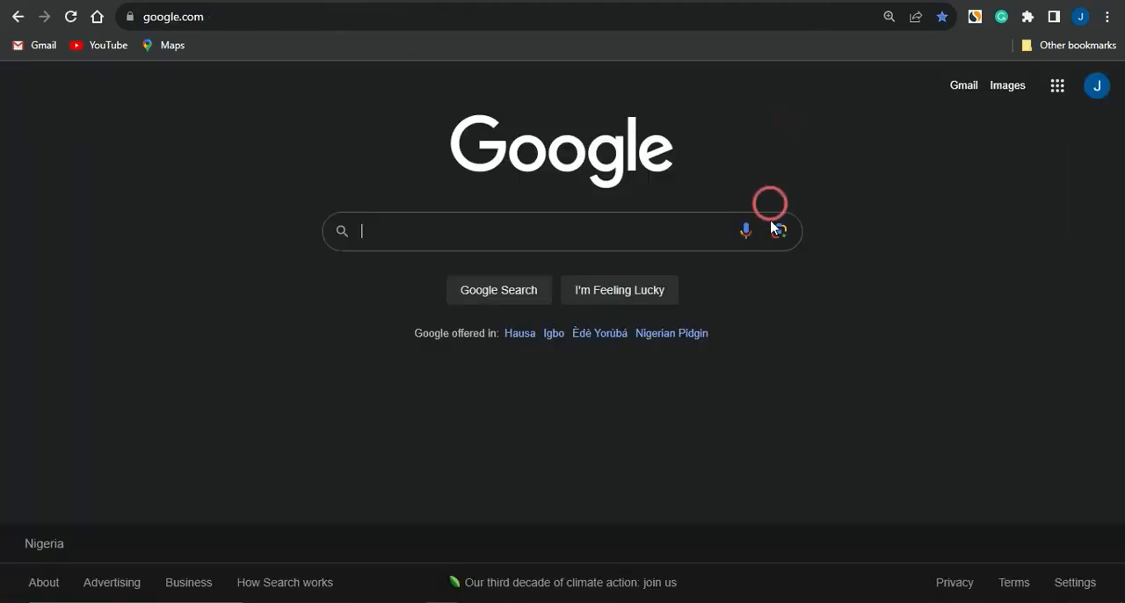
# Switch to Google, search for "xbox game images" and show the image results
pyautogui.write('x')
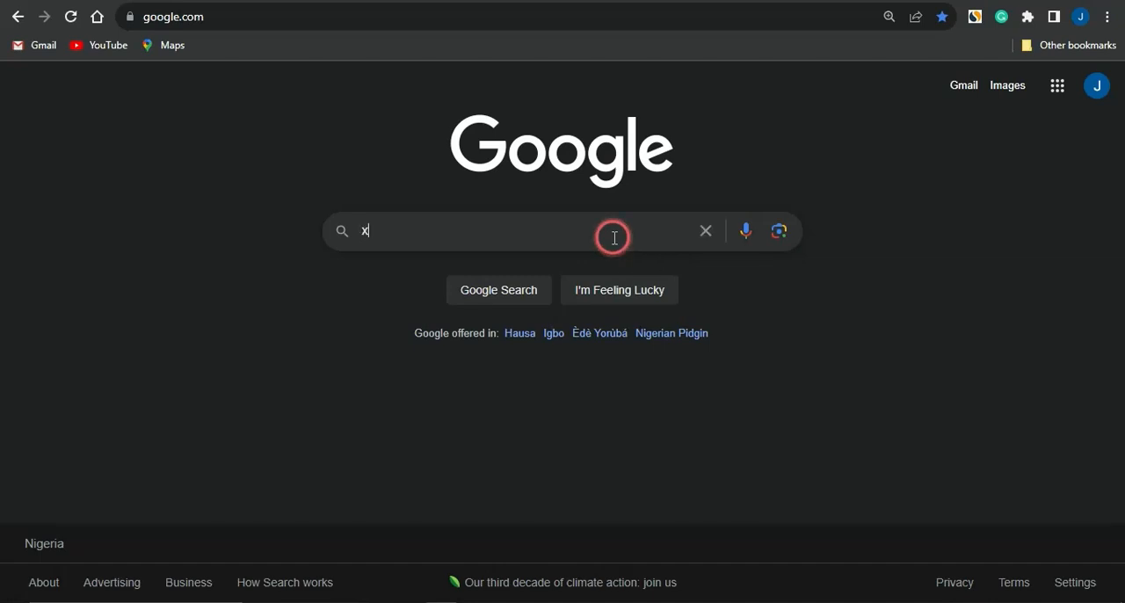
pyautogui.write('box game images')
pyautogui.press('Return')
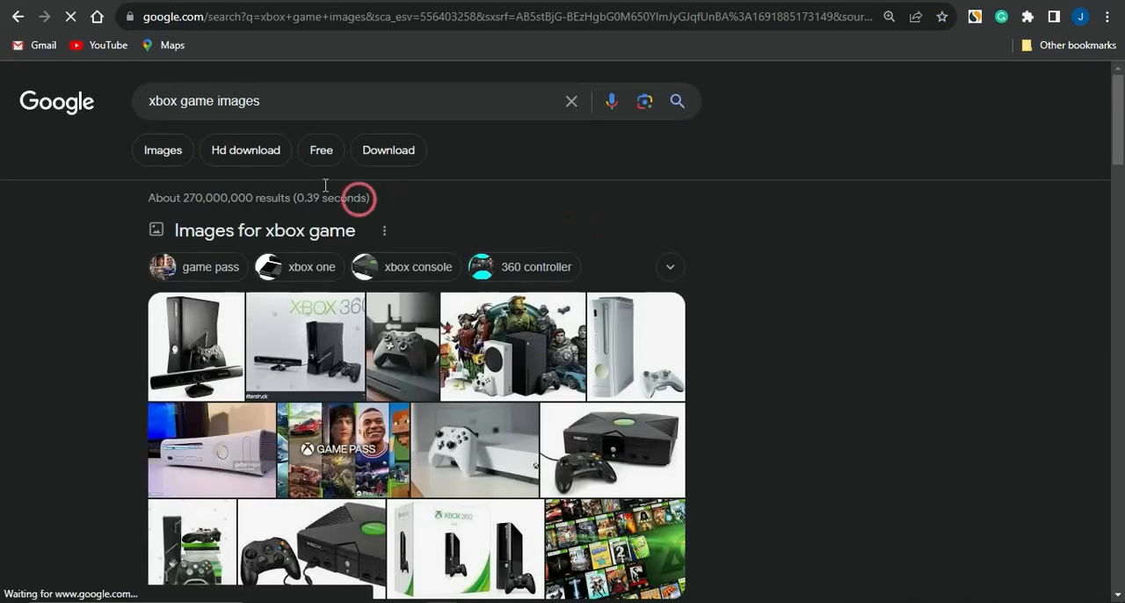
pyautogui.click(175, 153)
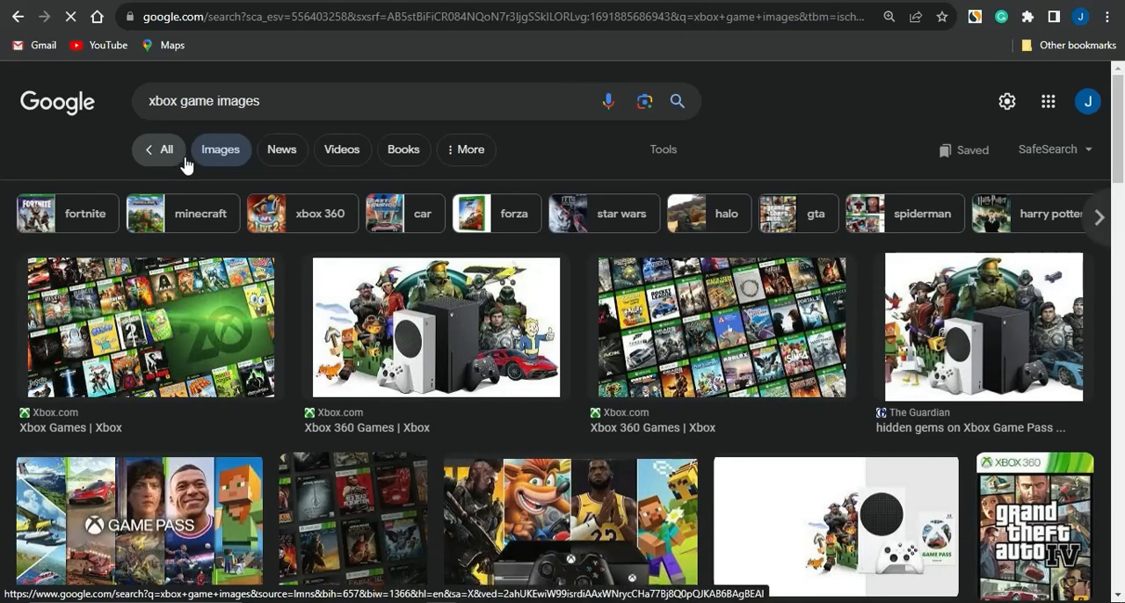
# Open the preview of Wikipedia's "List of Xbox games" console image from the results
pyautogui.scroll(-5, 476, 280)
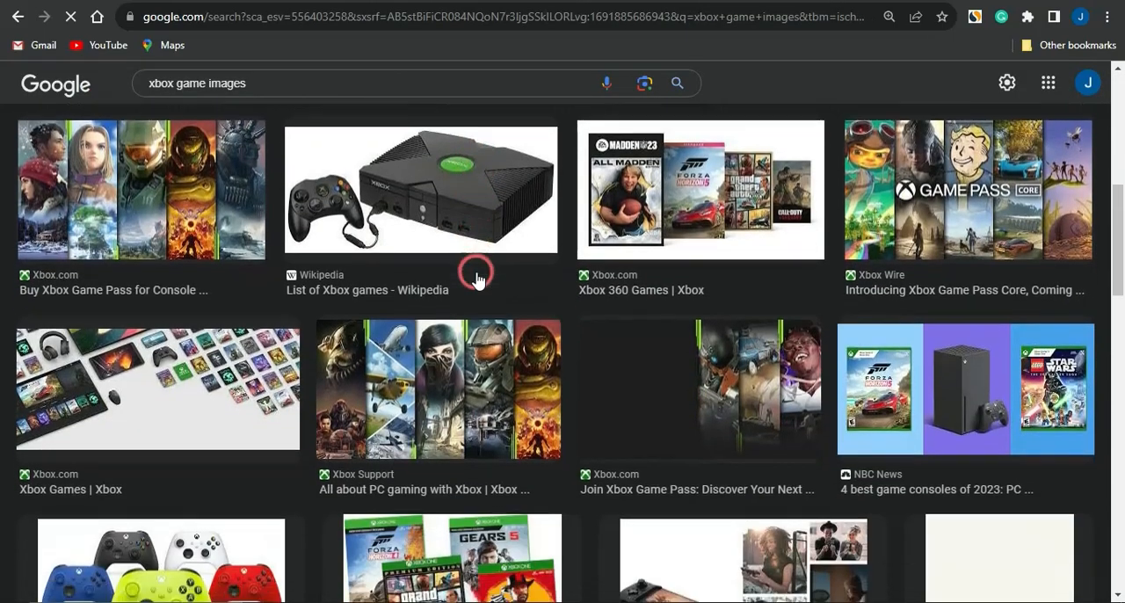
pyautogui.scroll(-5, 307, 377)
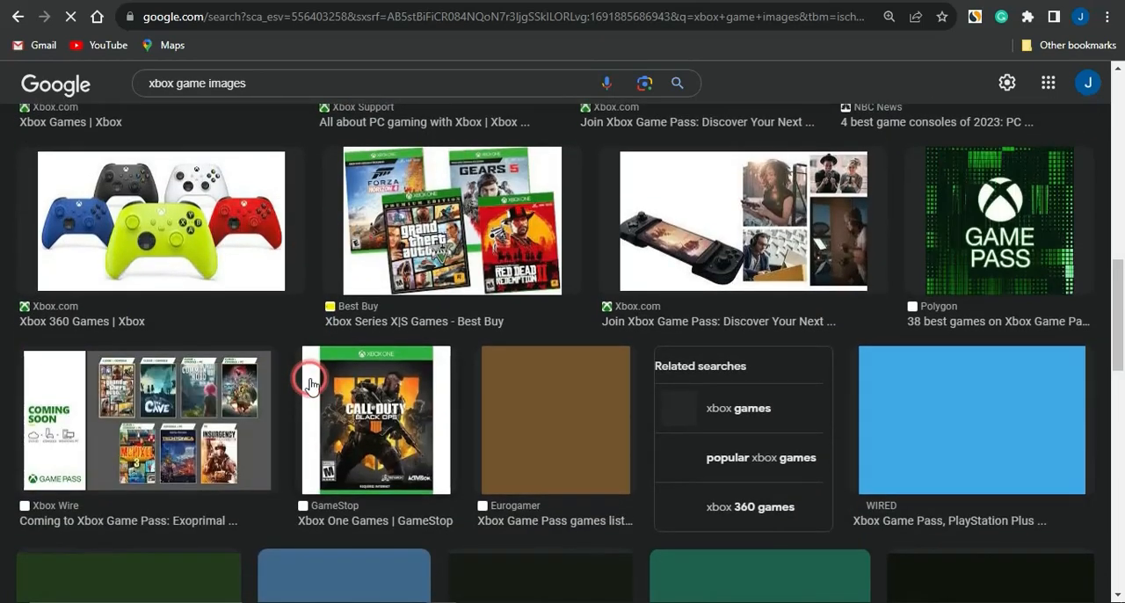
pyautogui.scroll(5, 308, 378)
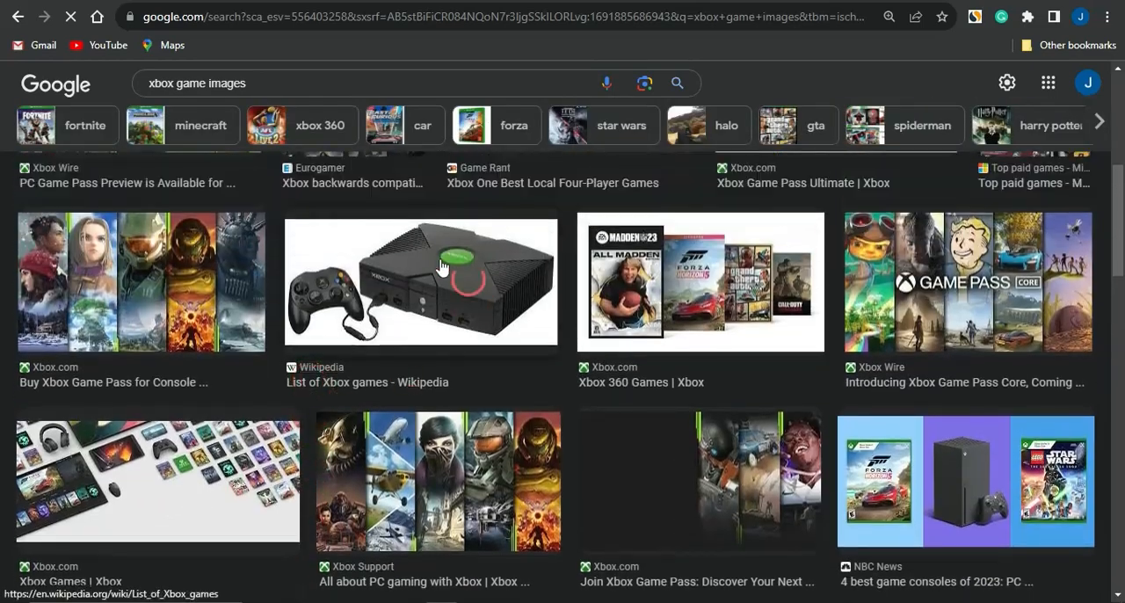
pyautogui.rightClick(373, 263)
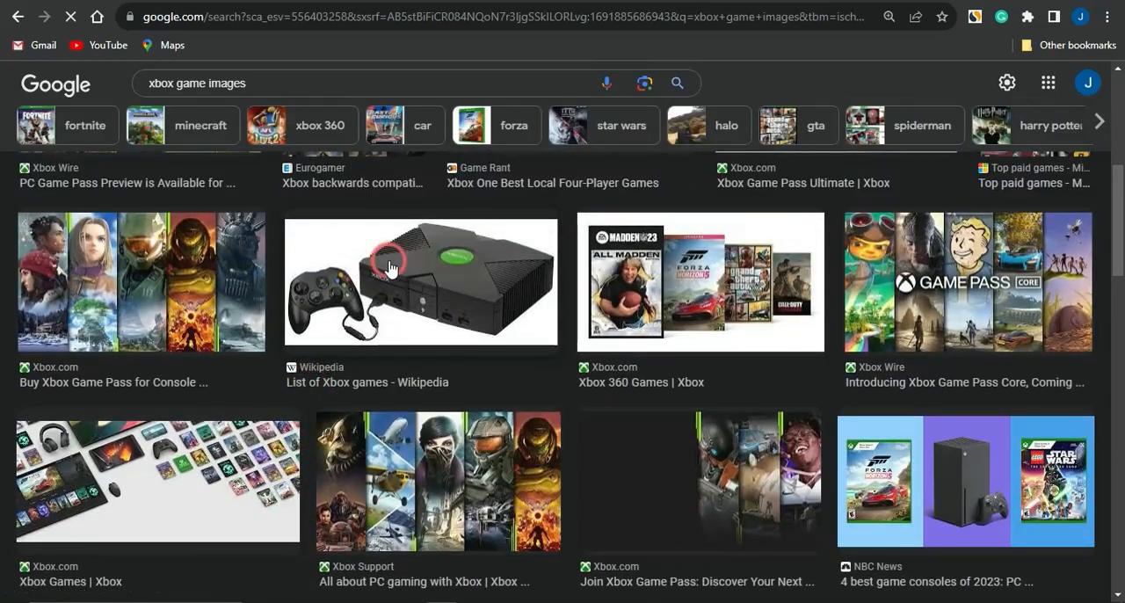
pyautogui.click(372, 271)
pyautogui.click(374, 278)
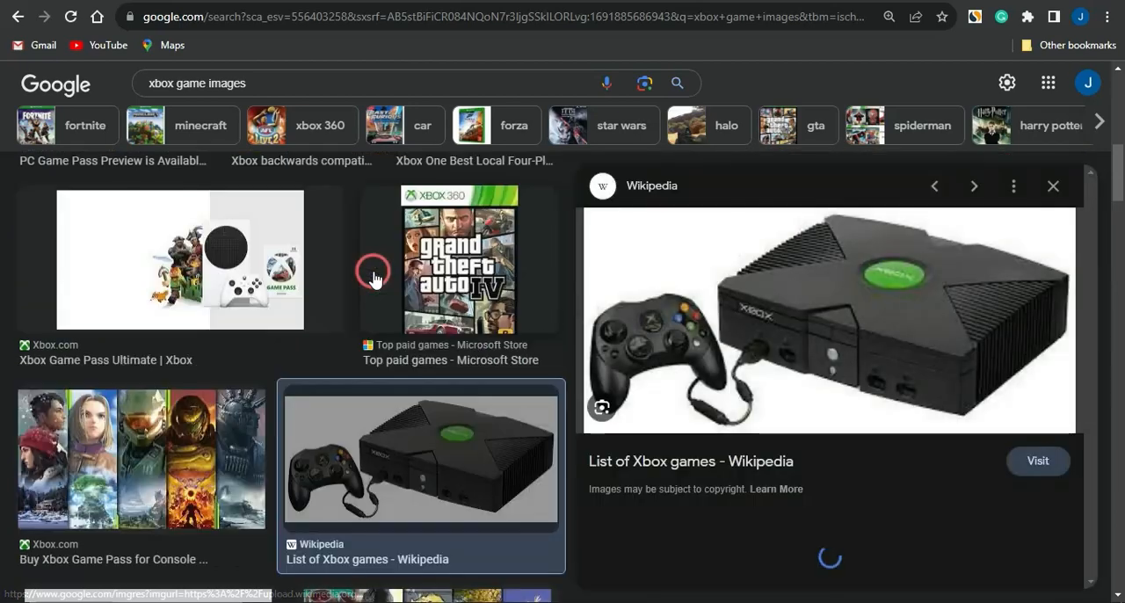
# Save the previewed Xbox console image to Downloads as the JPEG file Xbox-console
pyautogui.click(796, 277)
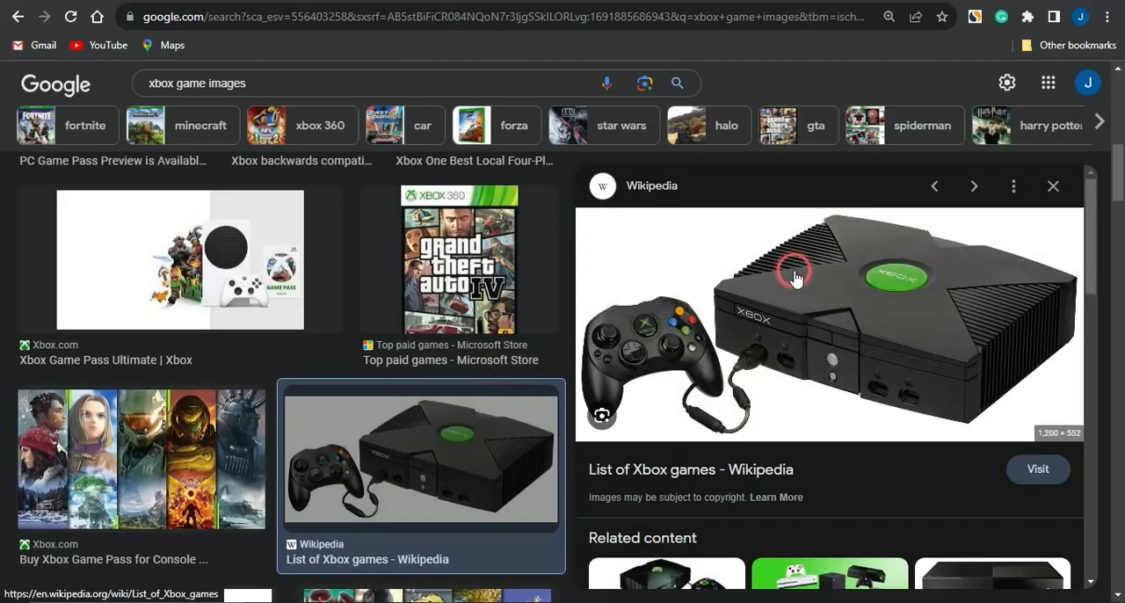
pyautogui.rightClick(795, 277)
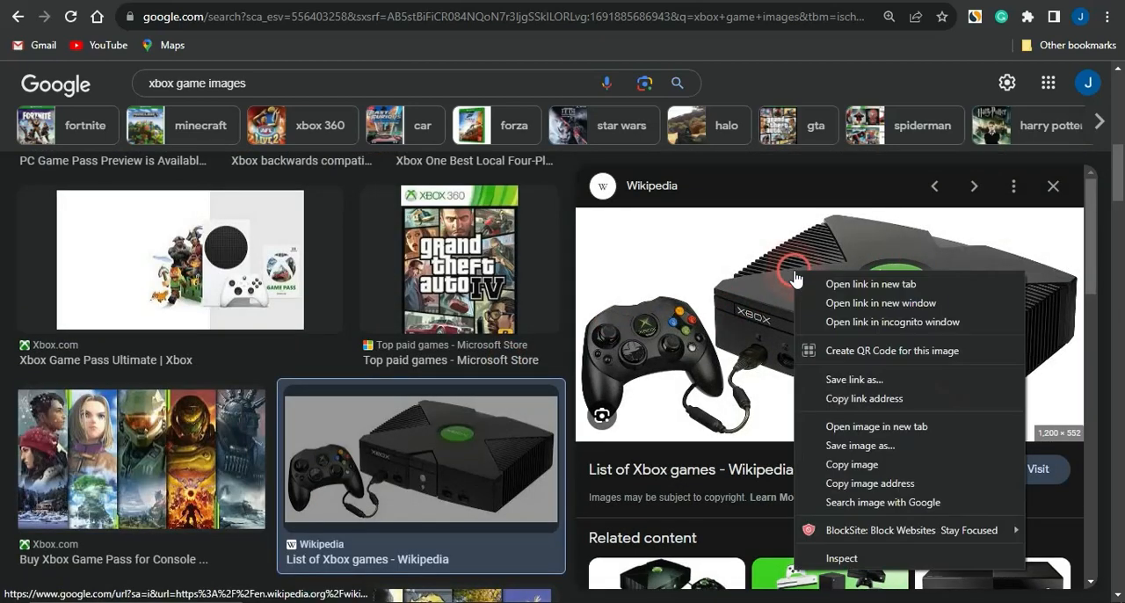
pyautogui.click(873, 453)
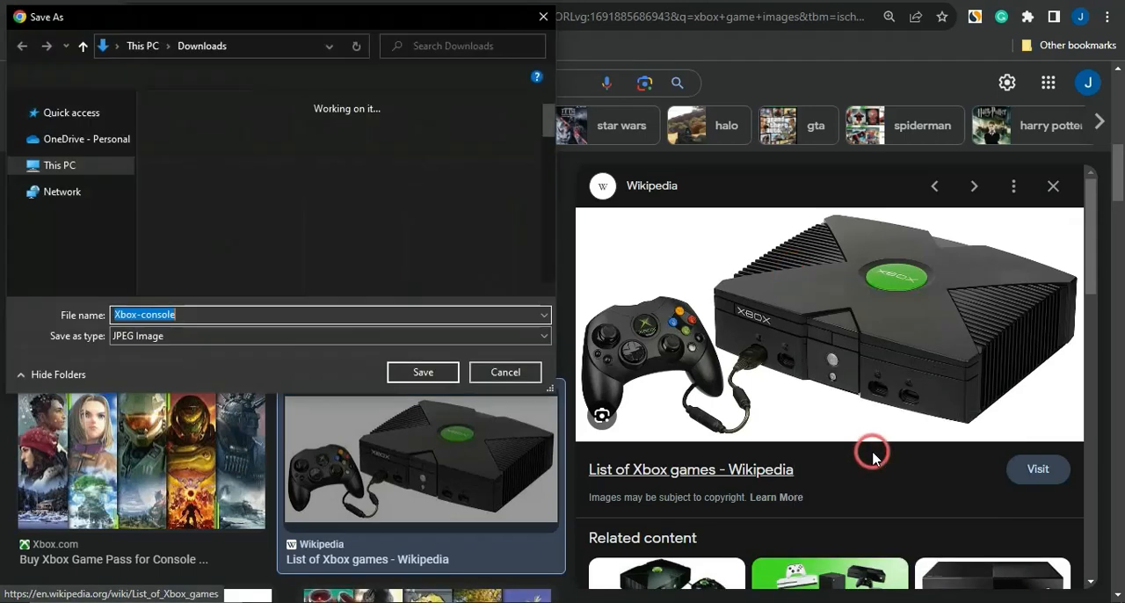
pyautogui.click(425, 374)
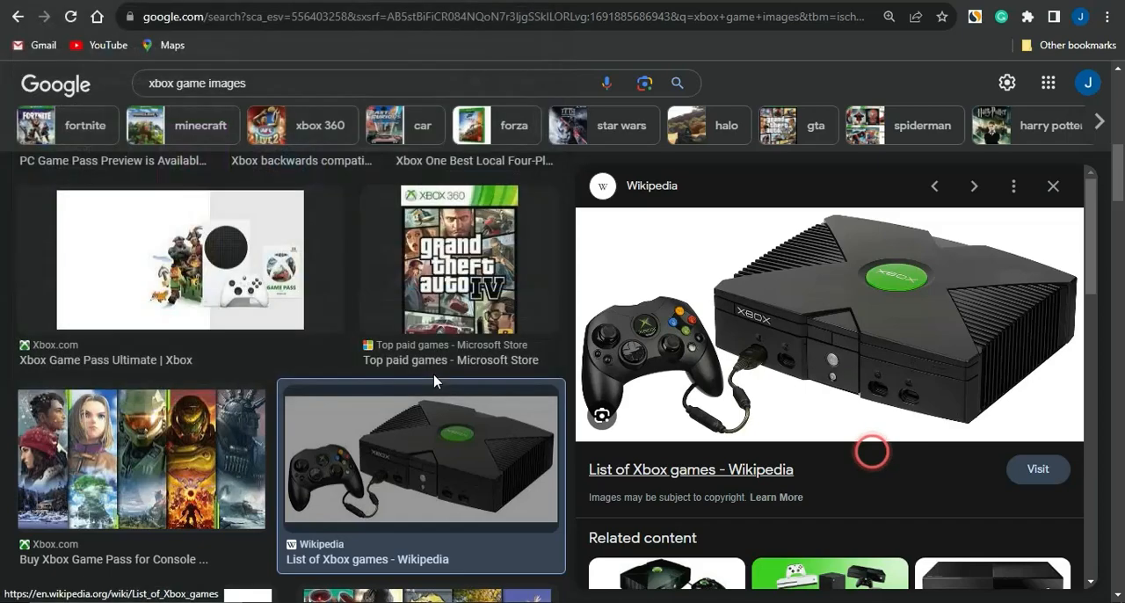
# Open the related Xbox 360 Slim picture and save it to Downloads as the JPEG file images
pyautogui.scroll(-4, 670, 382)
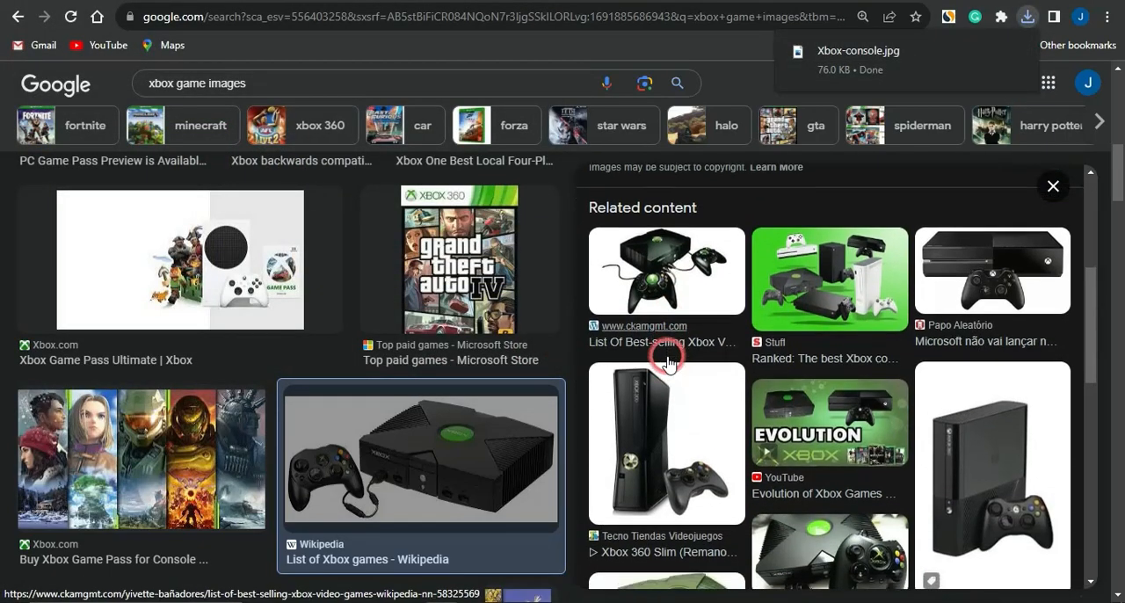
pyautogui.click(668, 402)
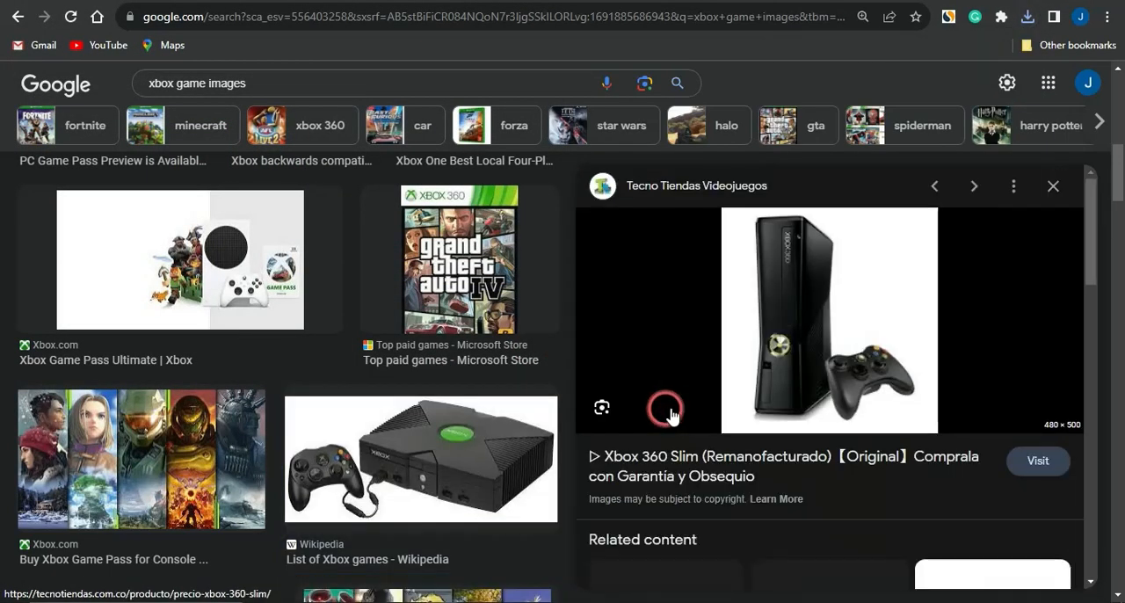
pyautogui.rightClick(801, 284)
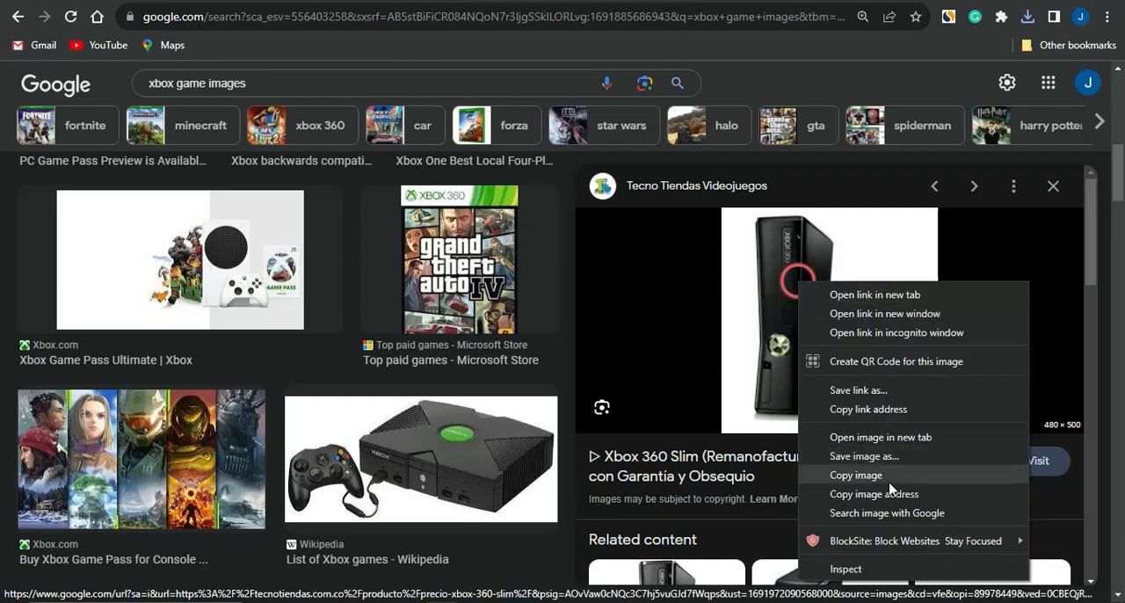
pyautogui.click(878, 459)
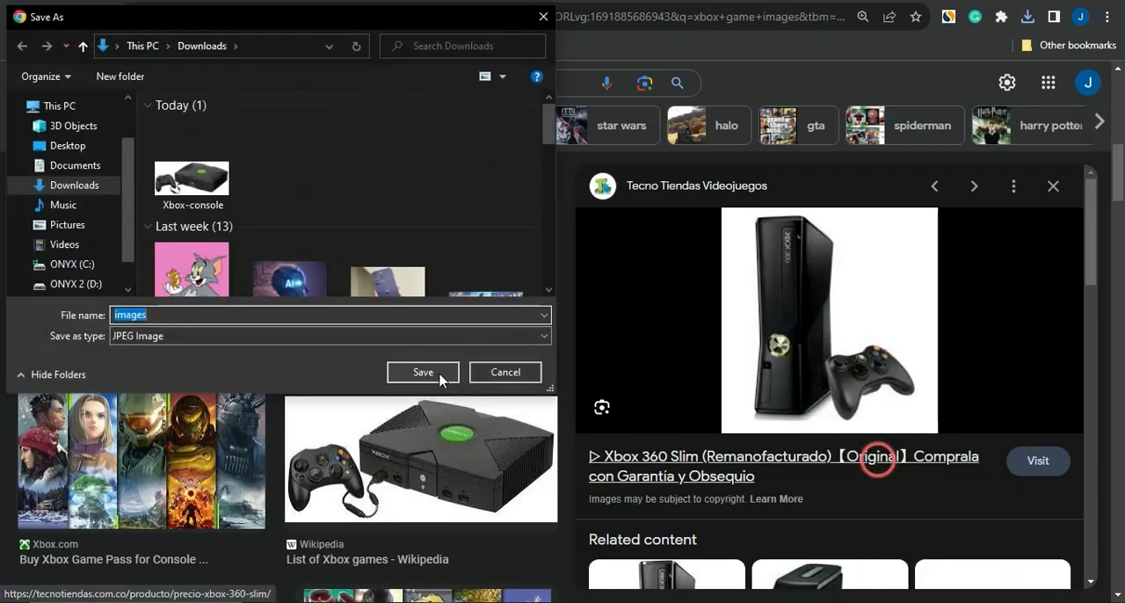
pyautogui.click(438, 377)
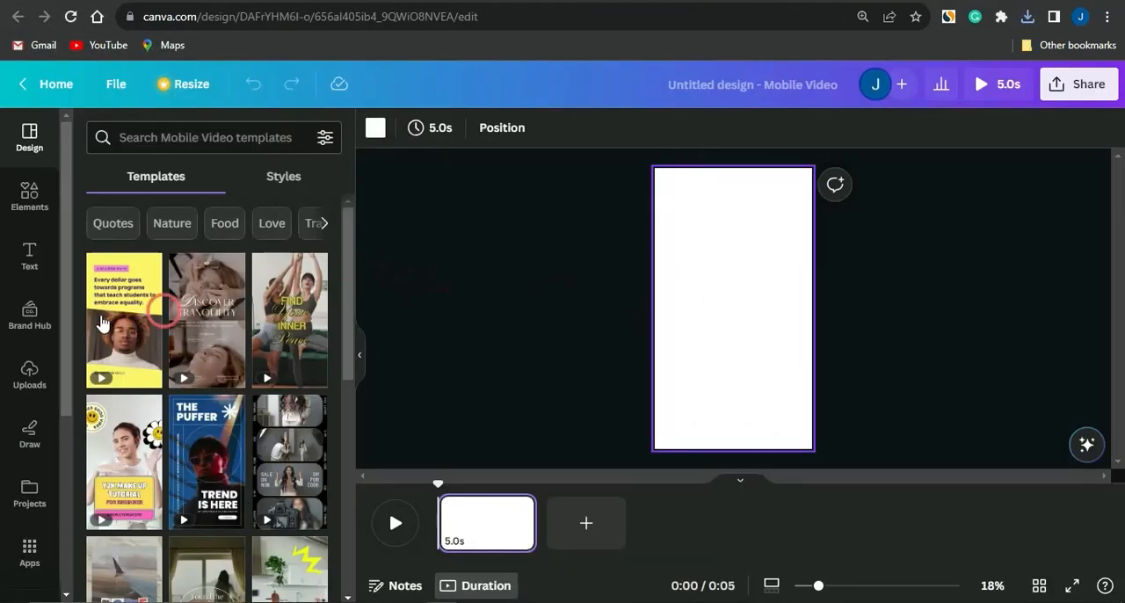
# Switch to the Canva mobile video design and upload the Xbox 360 picture named images from Downloads
pyautogui.click(27, 369)
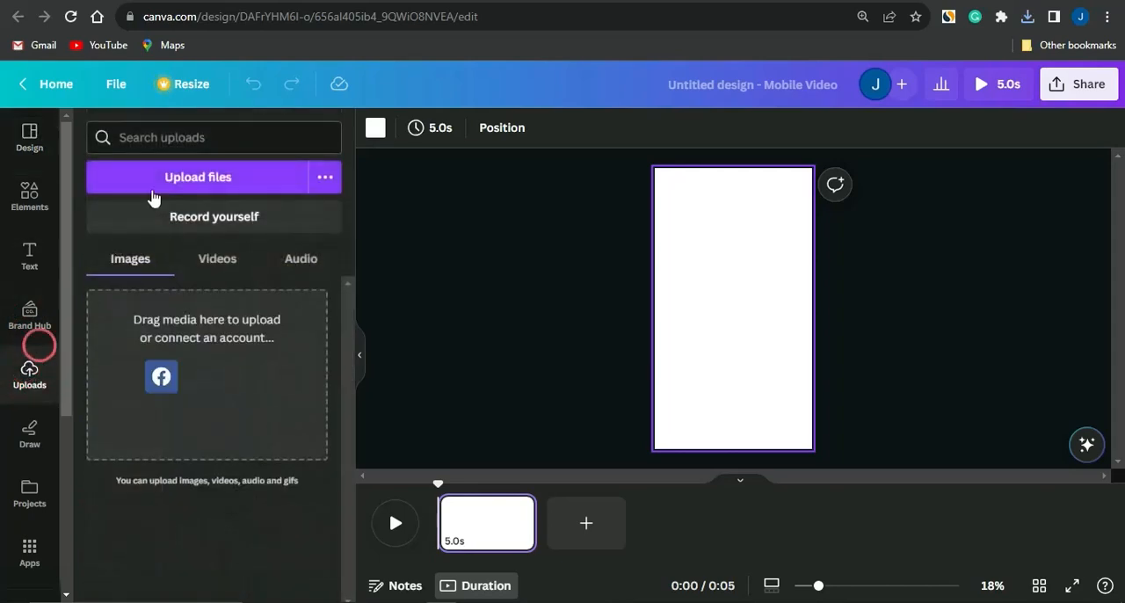
pyautogui.click(167, 183)
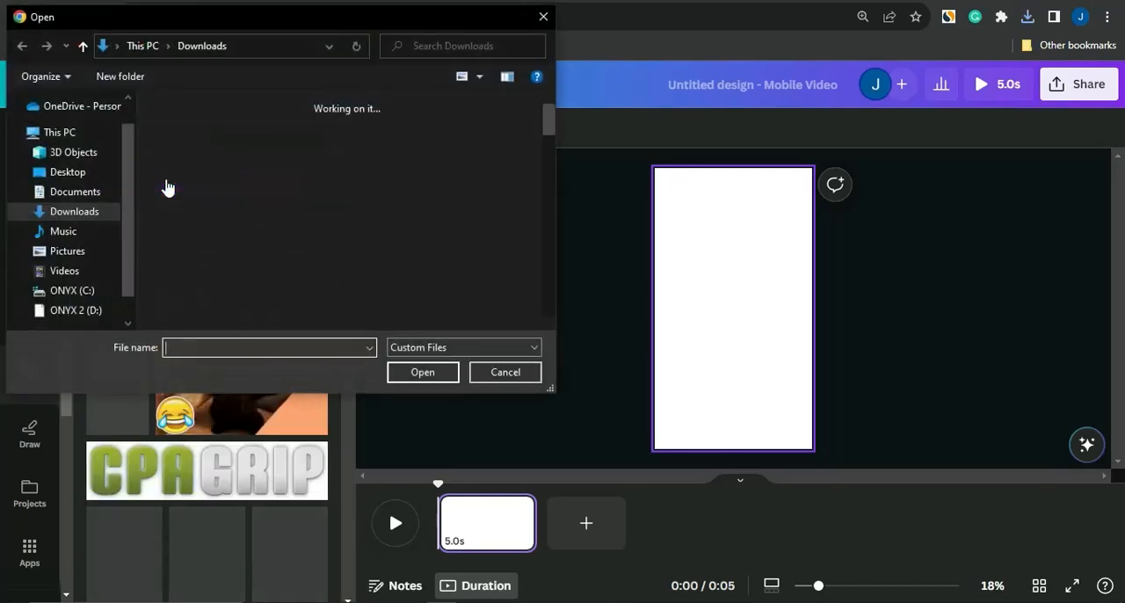
pyautogui.click(176, 204)
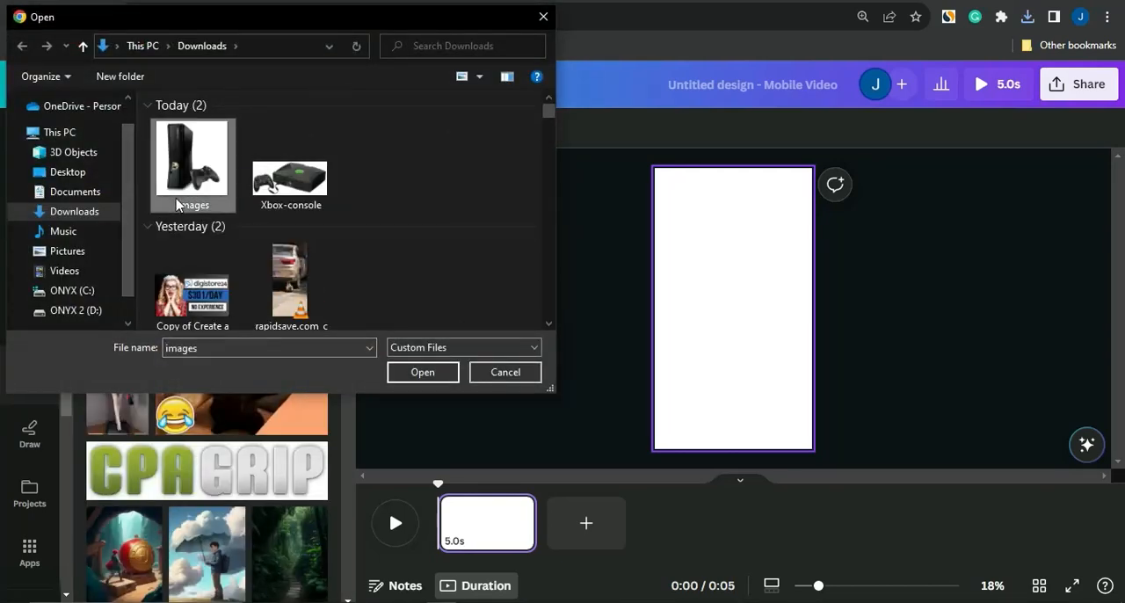
pyautogui.doubleClick(176, 204)
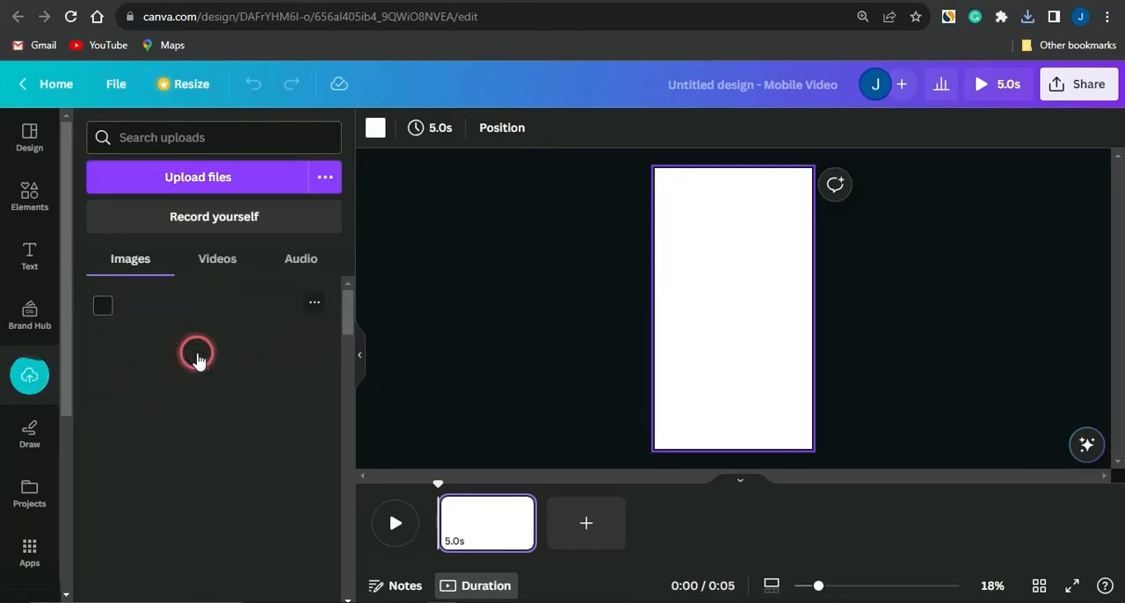
# Place the uploaded Xbox 360 photo on the page, enlarge it to about 1,113 by 1,159, and move it to the page's lower edge
pyautogui.moveTo(188, 458); pyautogui.dragTo(654, 368)
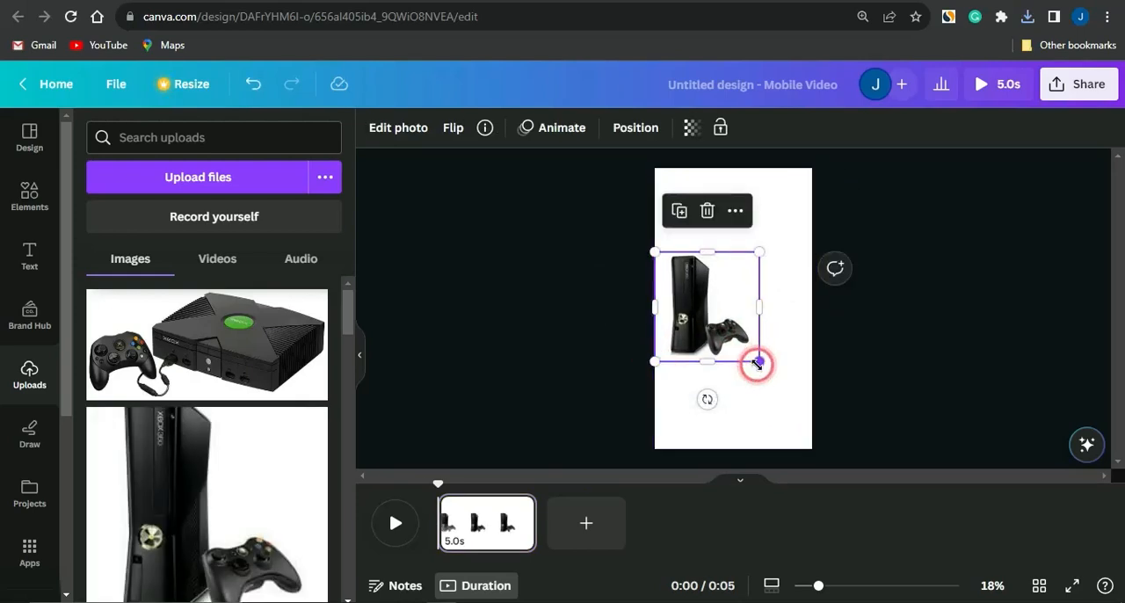
pyautogui.moveTo(761, 362); pyautogui.dragTo(825, 411)
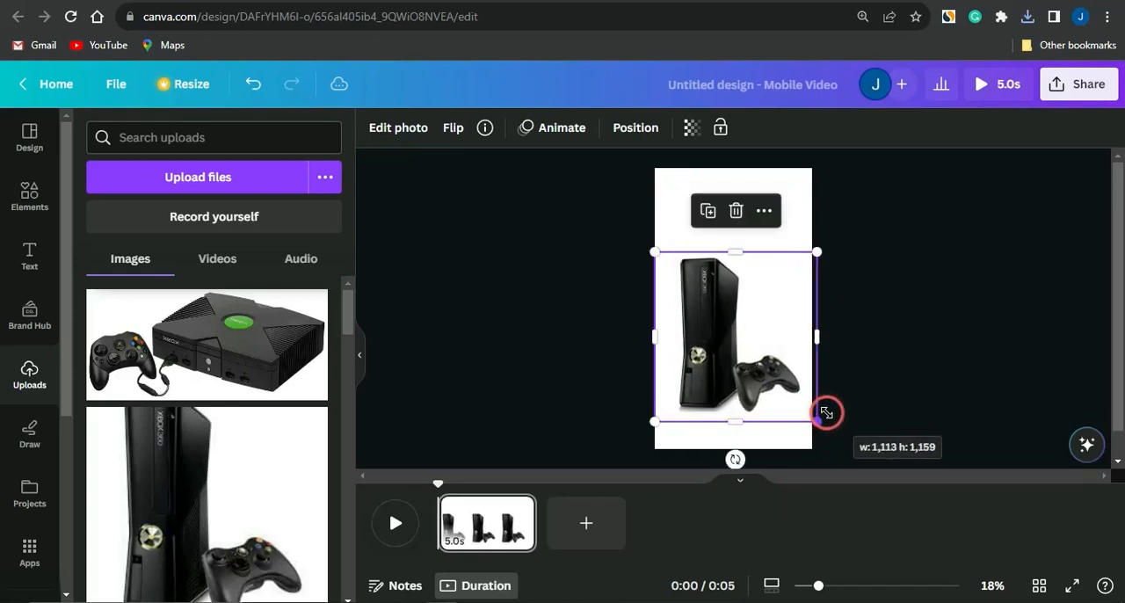
pyautogui.moveTo(753, 356); pyautogui.dragTo(753, 378)
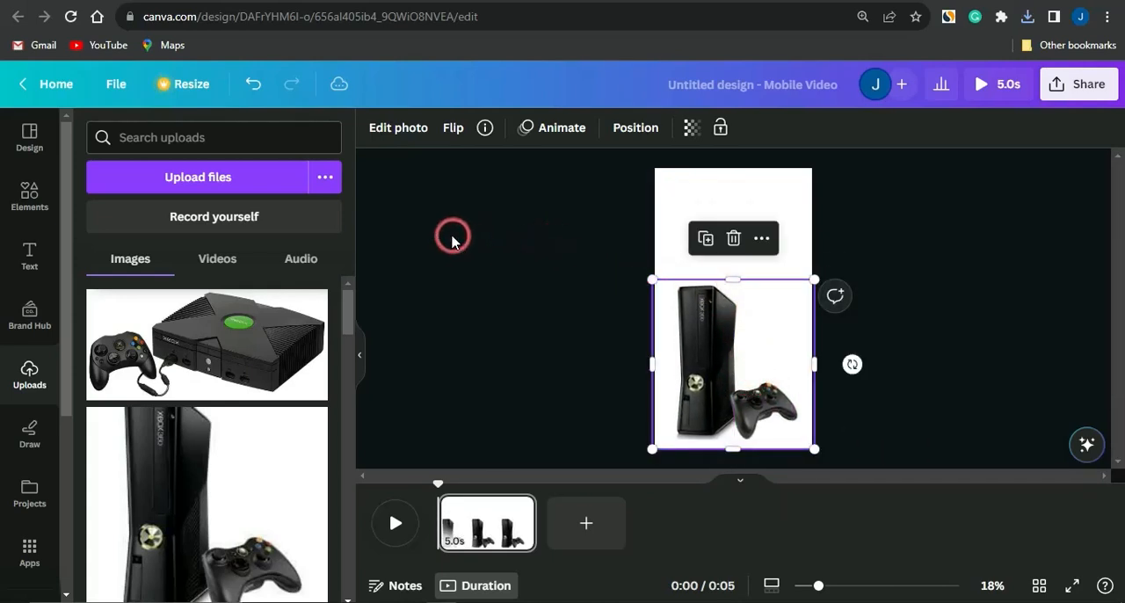
# Add the heading "Grab a free Xbox 360 today" and move it above the Xbox photo to the top of the page
pyautogui.click(26, 260)
pyautogui.click(180, 344)
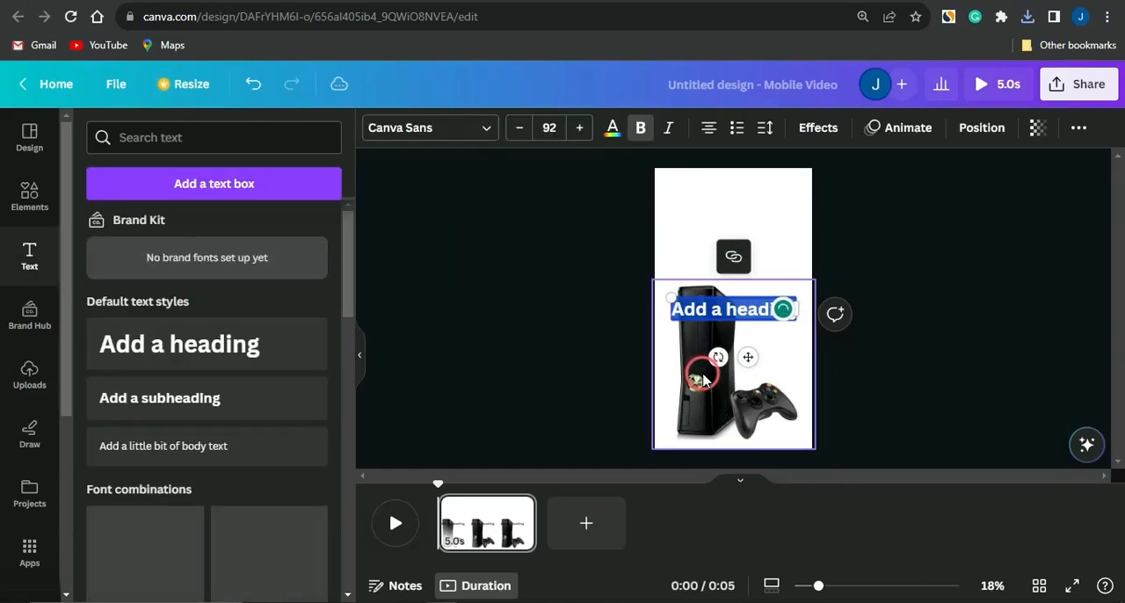
pyautogui.press('BackSpace')
pyautogui.write('Grab a free Xbox 360 today')
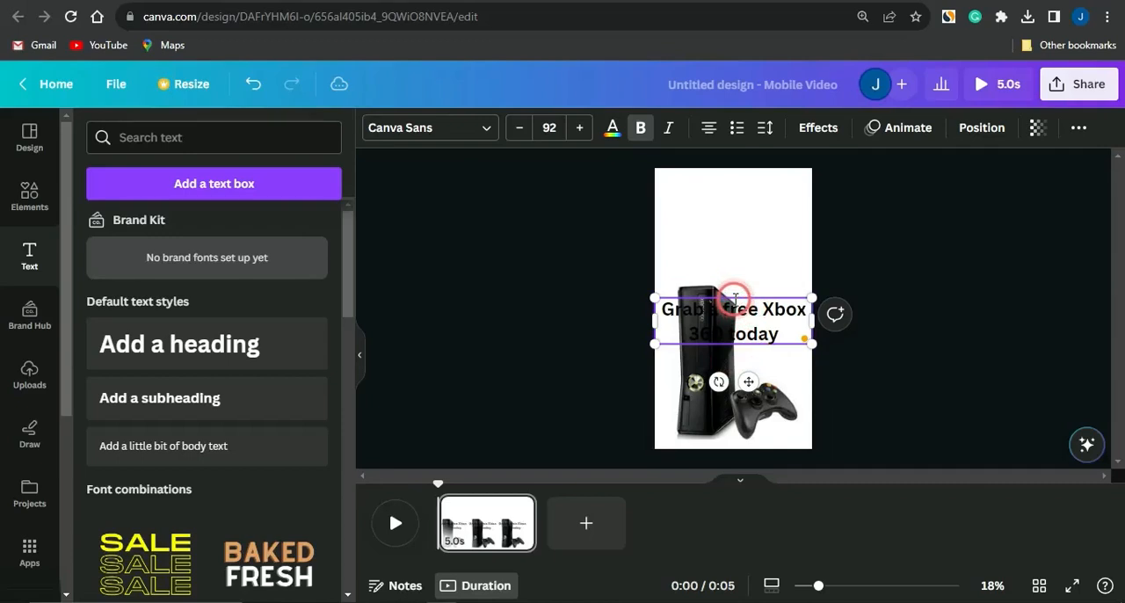
pyautogui.moveTo(761, 391); pyautogui.dragTo(744, 254)
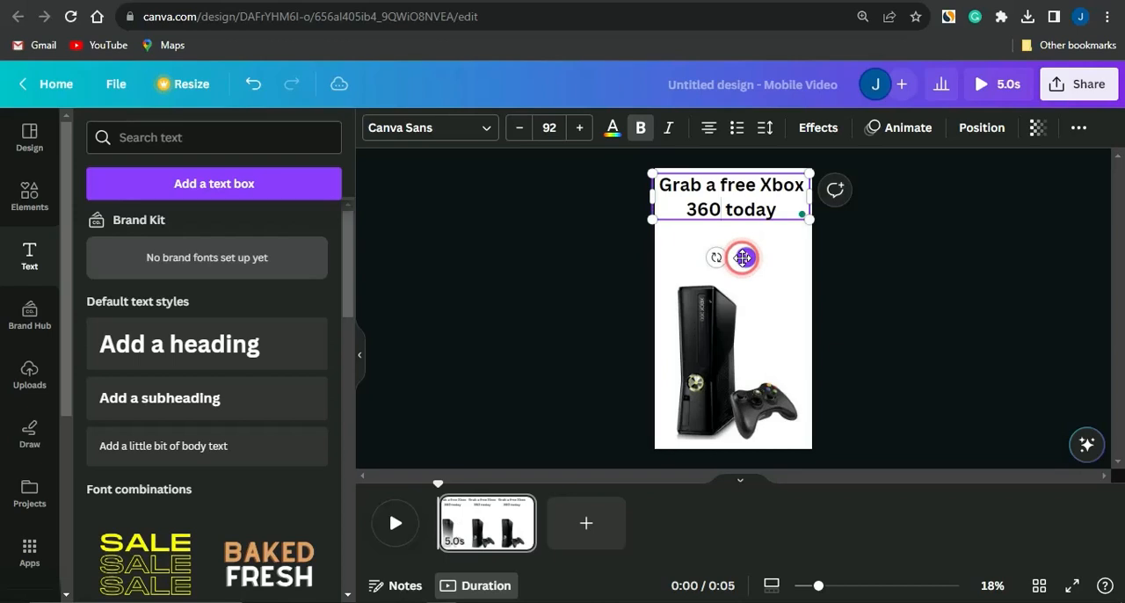
# Increase the whole heading's font size to 116
pyautogui.tripleClick(722, 204)
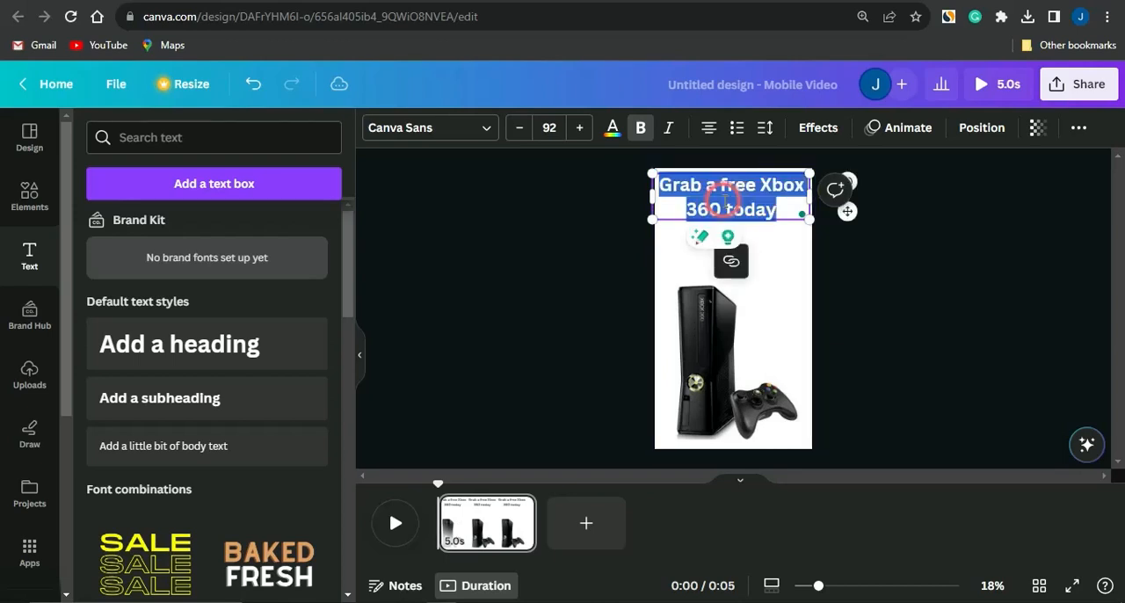
pyautogui.click(577, 127)
pyautogui.click(577, 128)
pyautogui.click(577, 128)
pyautogui.click(578, 129)
pyautogui.click(578, 129)
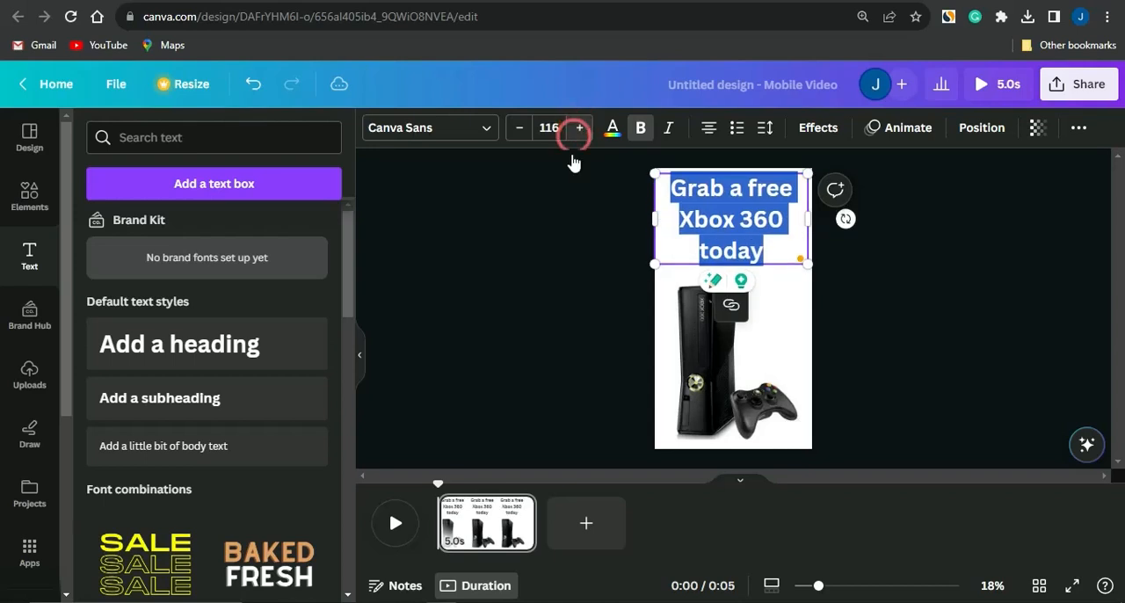
pyautogui.click(568, 261)
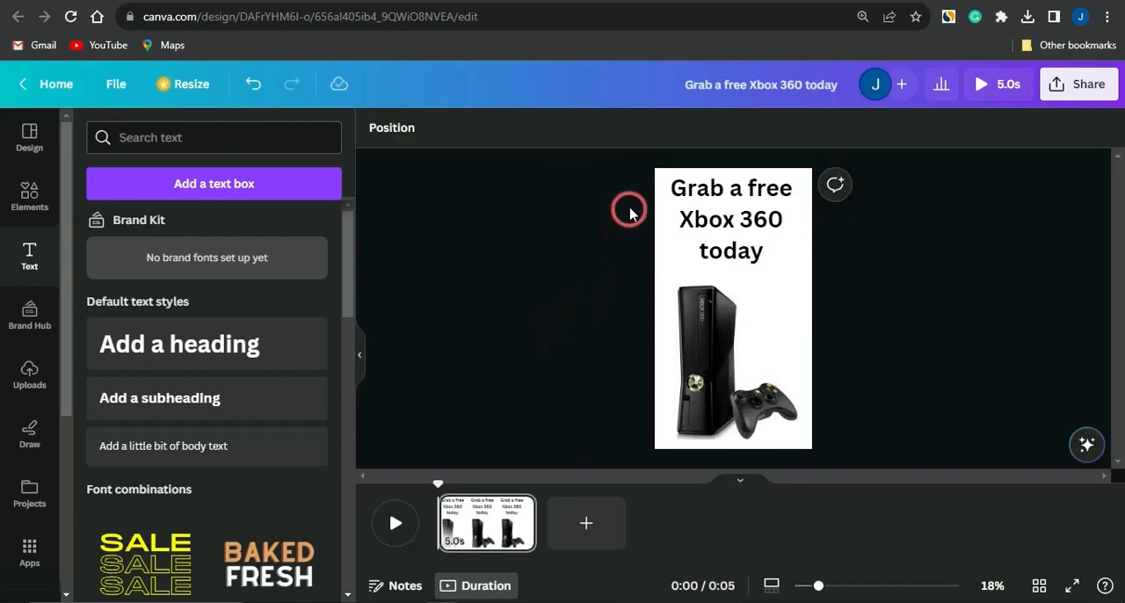
# Add a square shape and stretch it across the top of the page as a grey background behind the heading
pyautogui.click(26, 194)
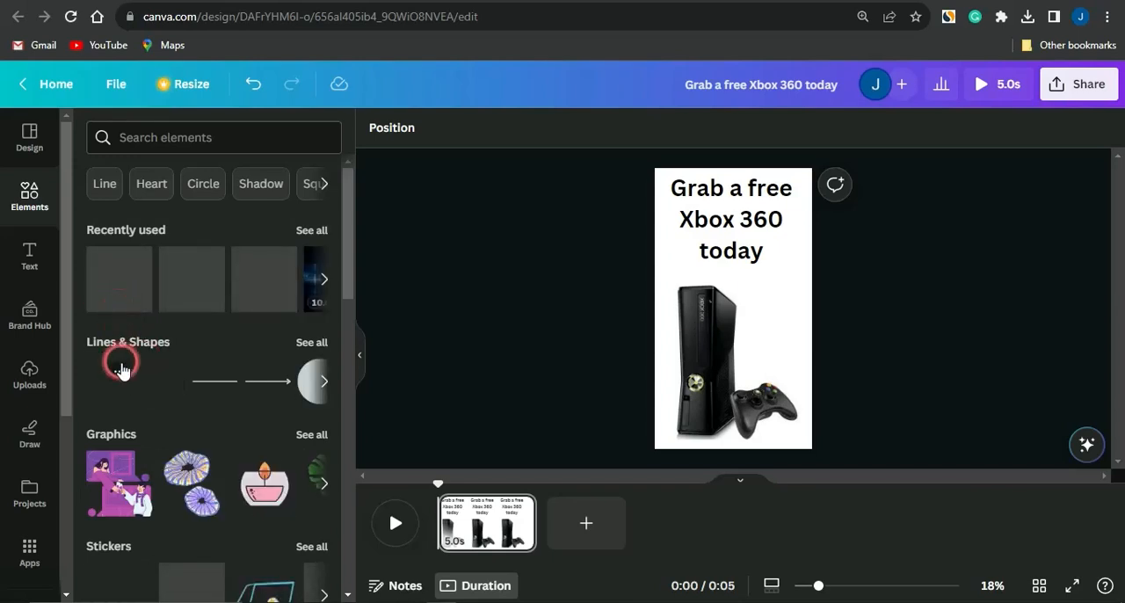
pyautogui.moveTo(121, 370)
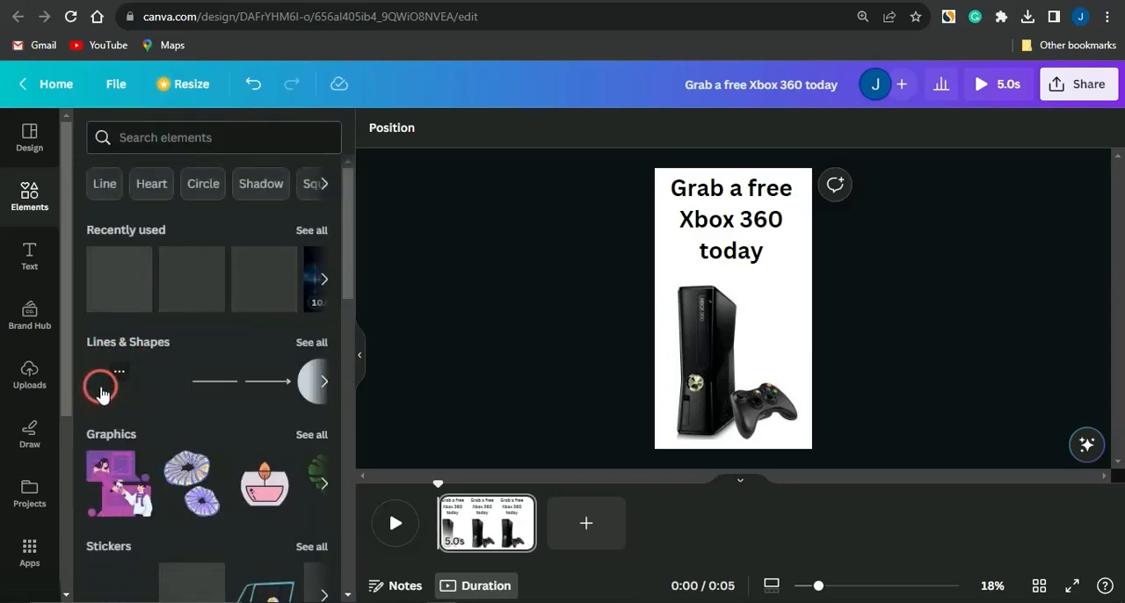
pyautogui.click(104, 383)
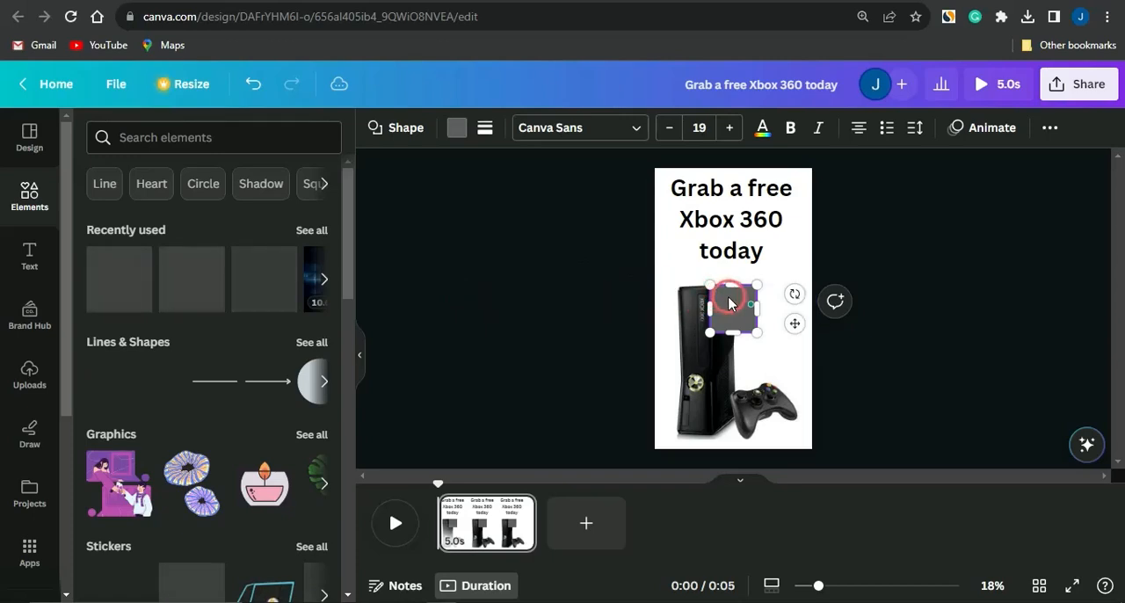
pyautogui.moveTo(728, 303); pyautogui.dragTo(852, 263)
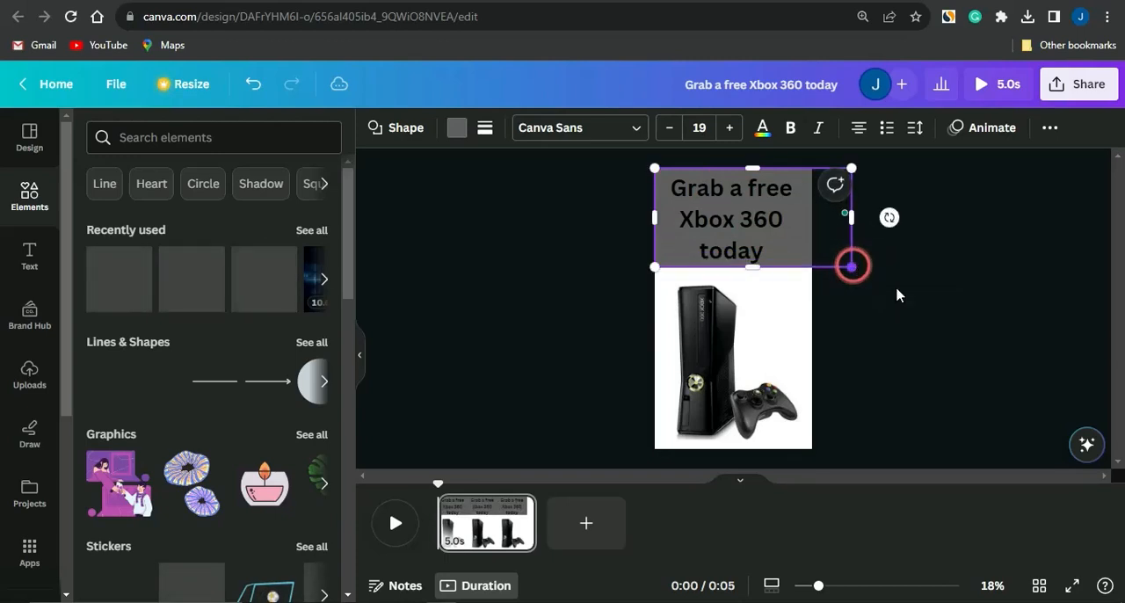
pyautogui.click(935, 325)
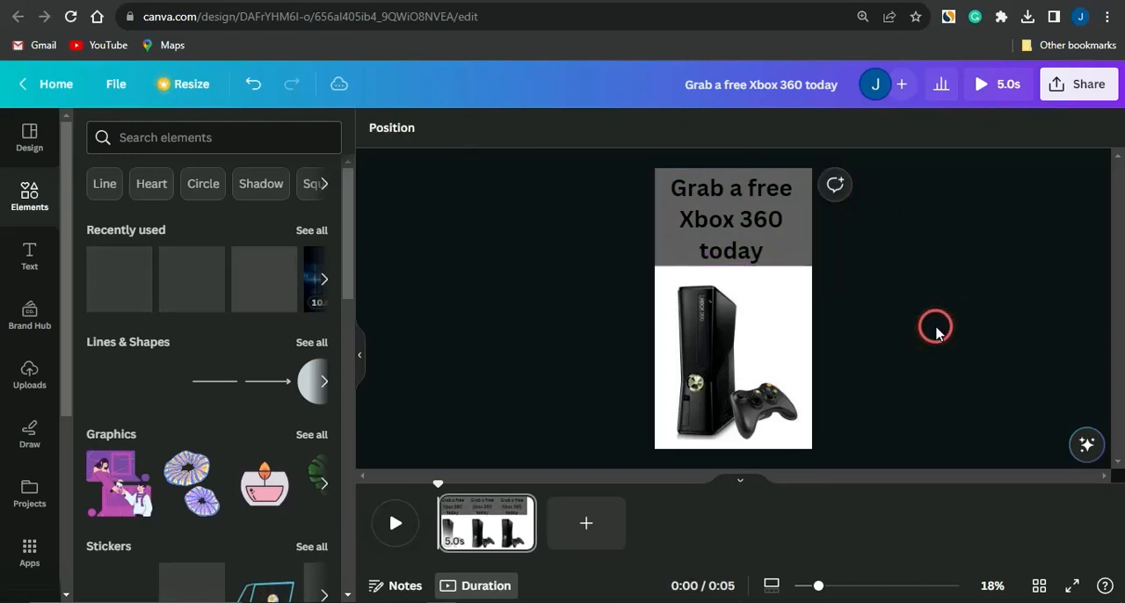
# Try several photo animations on the Xbox 360 picture and apply the Pulse motion effect
pyautogui.click(741, 316)
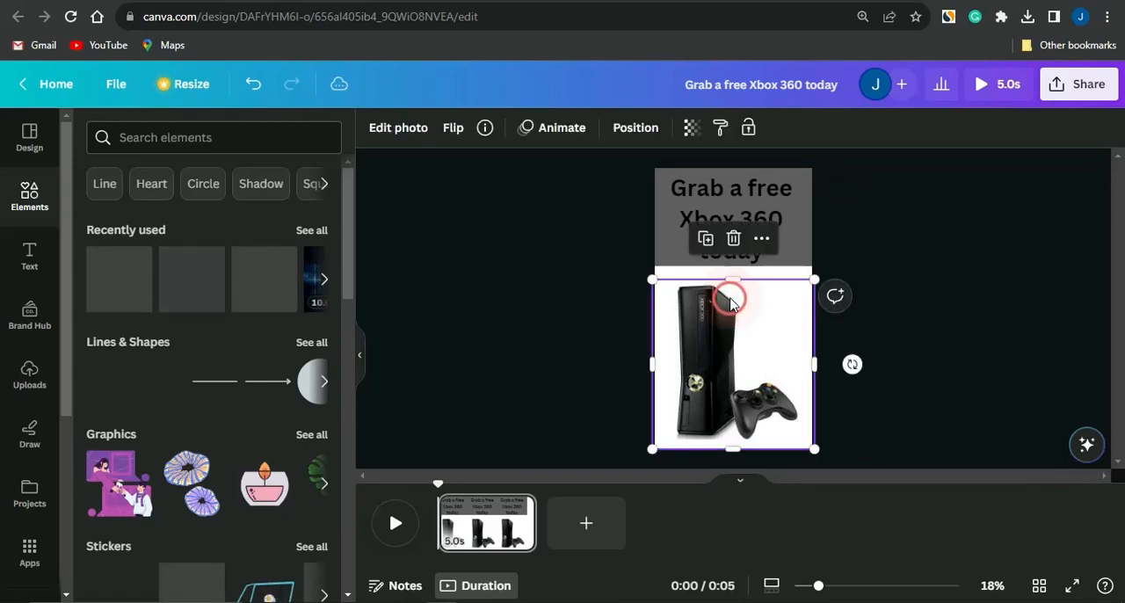
pyautogui.moveTo(728, 297); pyautogui.dragTo(730, 296)
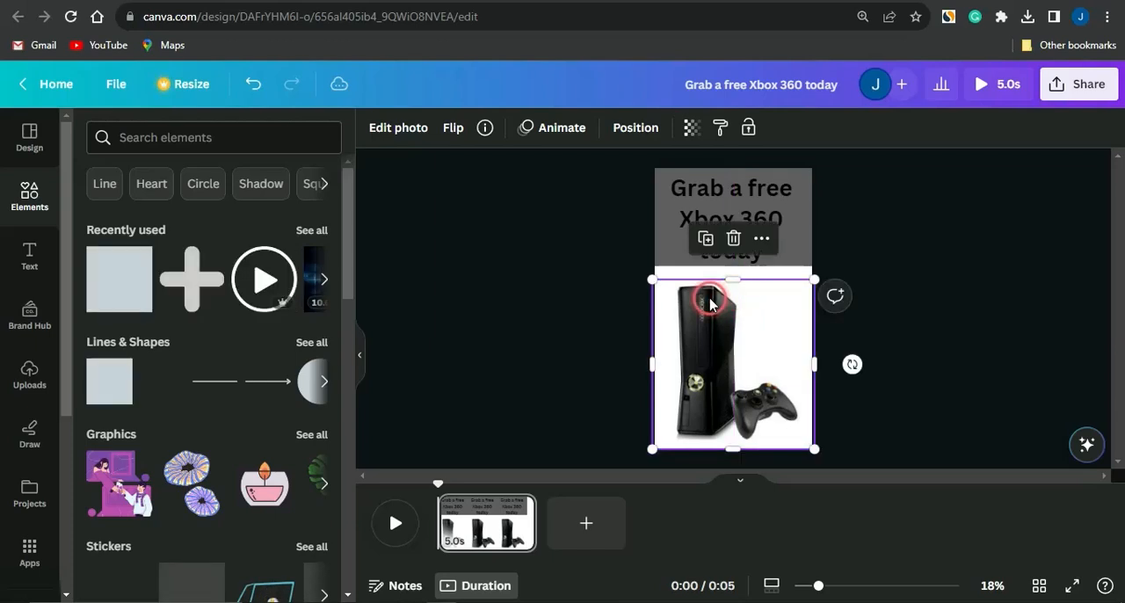
pyautogui.click(533, 128)
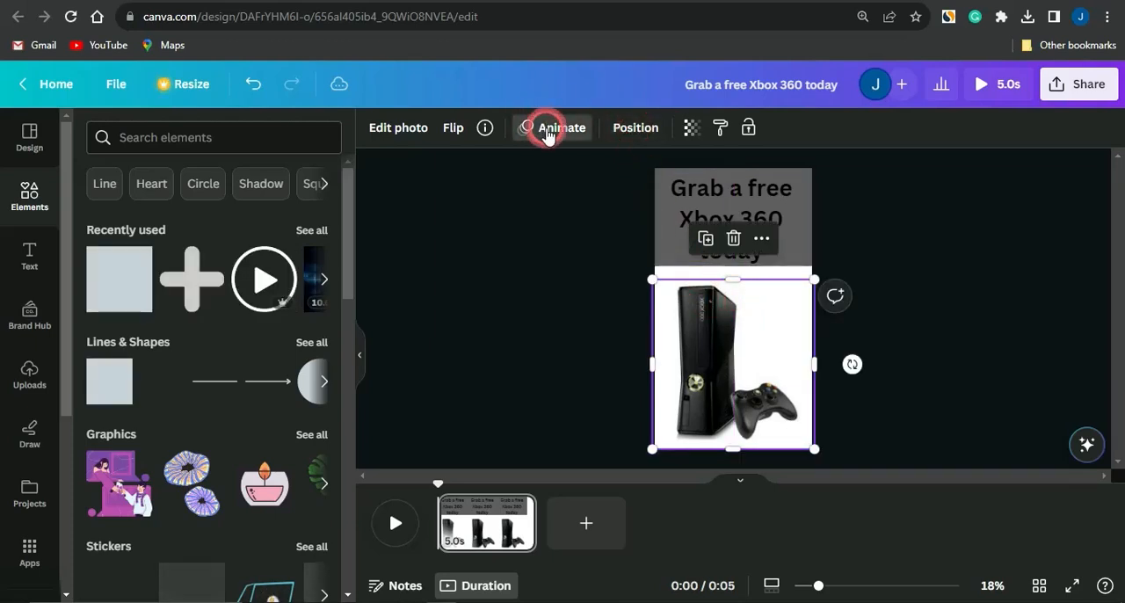
pyautogui.click(288, 350)
pyautogui.click(181, 396)
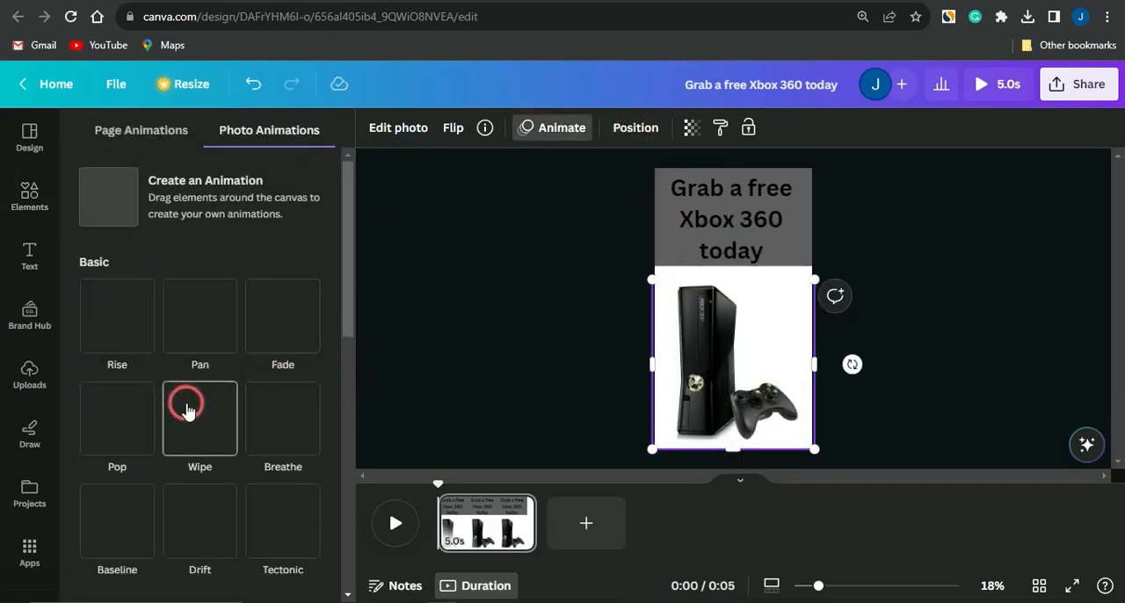
pyautogui.click(259, 434)
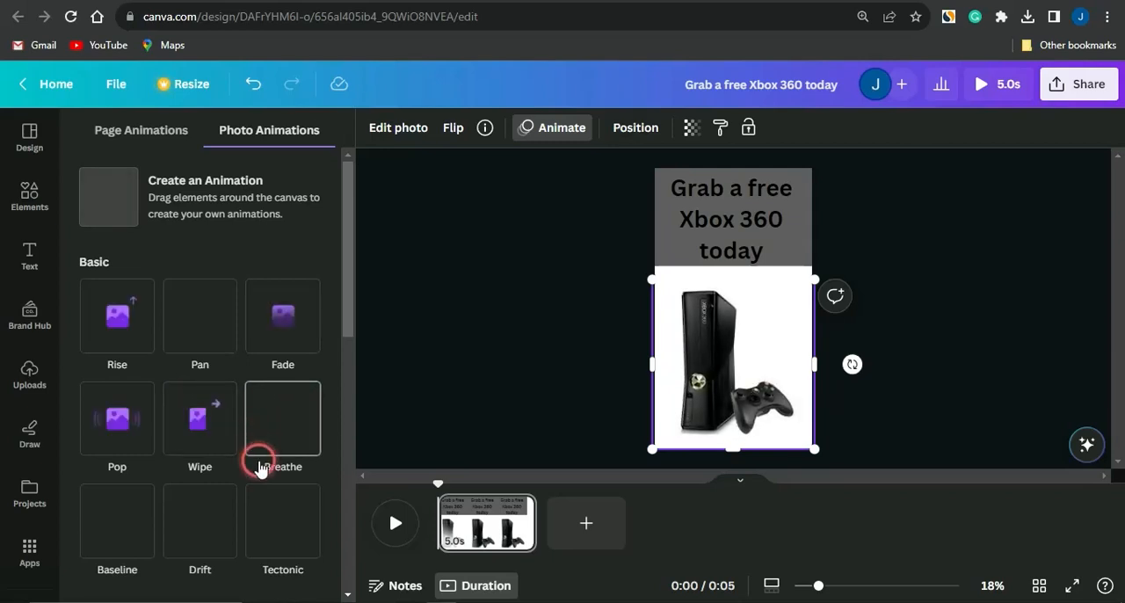
pyautogui.click(264, 523)
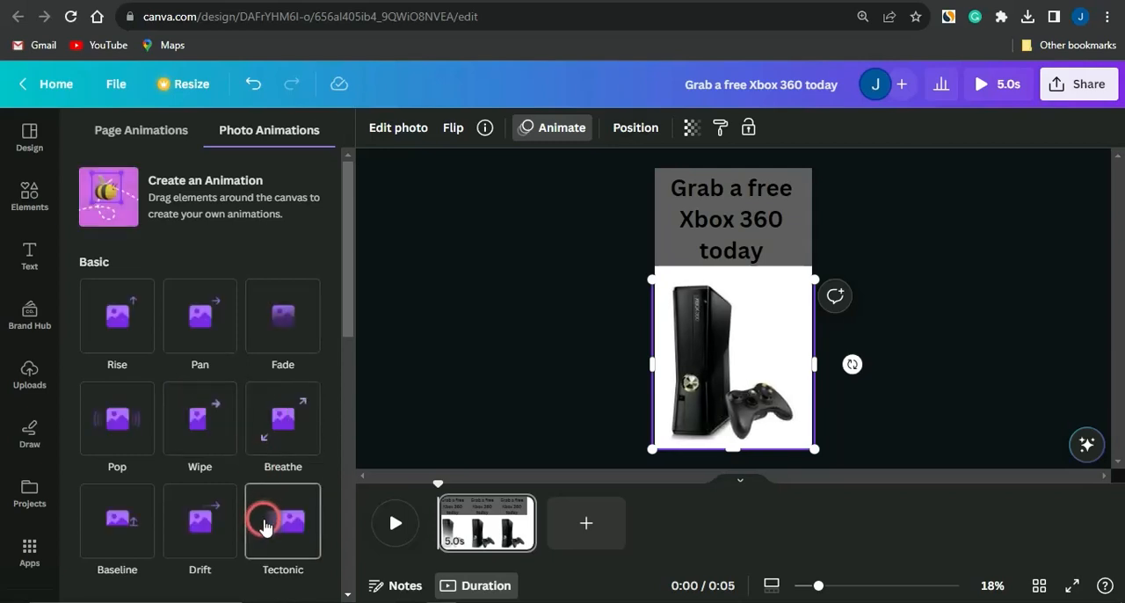
pyautogui.click(117, 519)
pyautogui.scroll(-10, 202, 457)
pyautogui.click(266, 426)
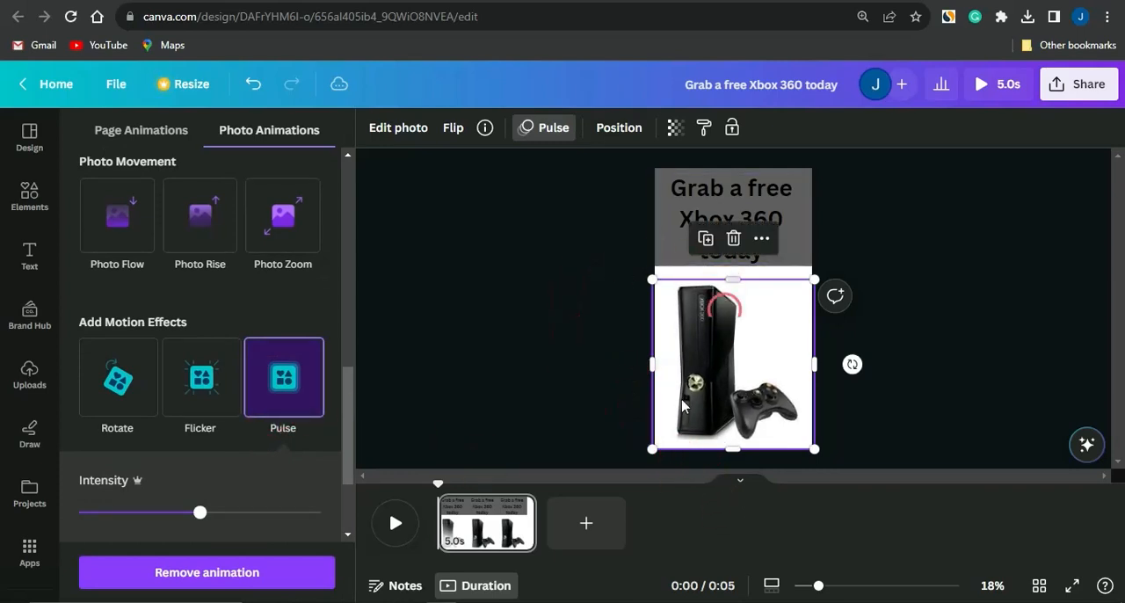
# Add a second page to the video and play the design from its beginning
pyautogui.click(588, 524)
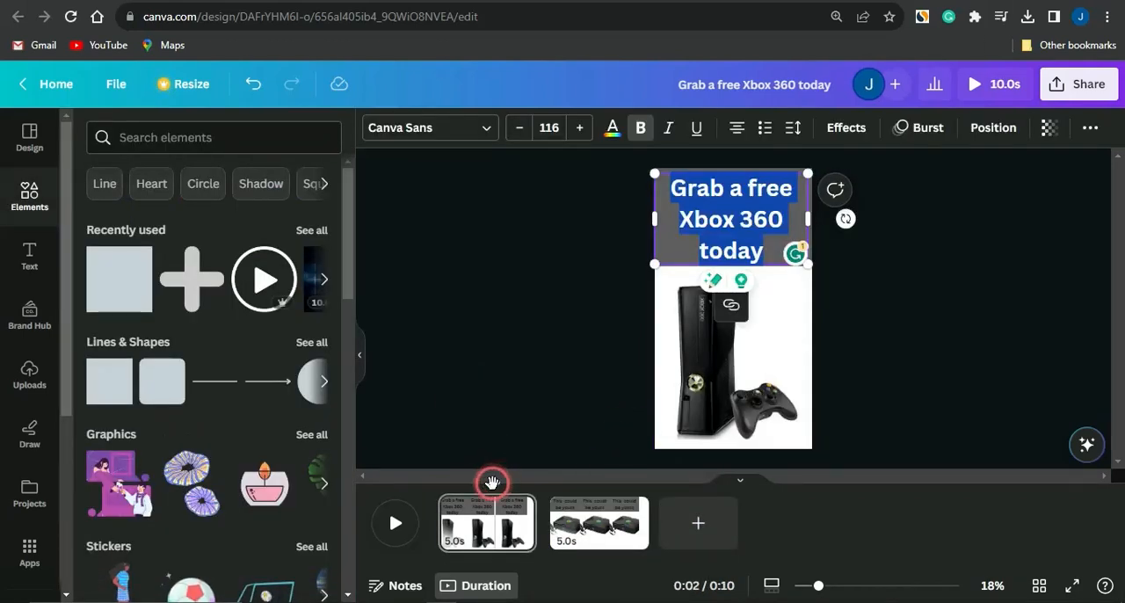
pyautogui.moveTo(493, 482); pyautogui.dragTo(440, 471)
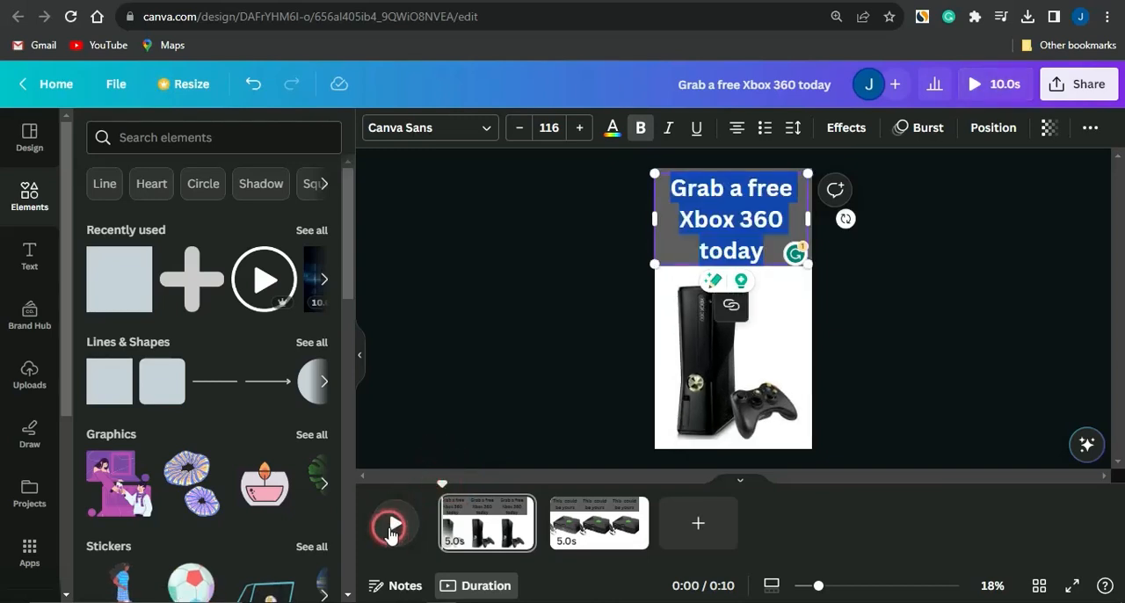
pyautogui.click(392, 532)
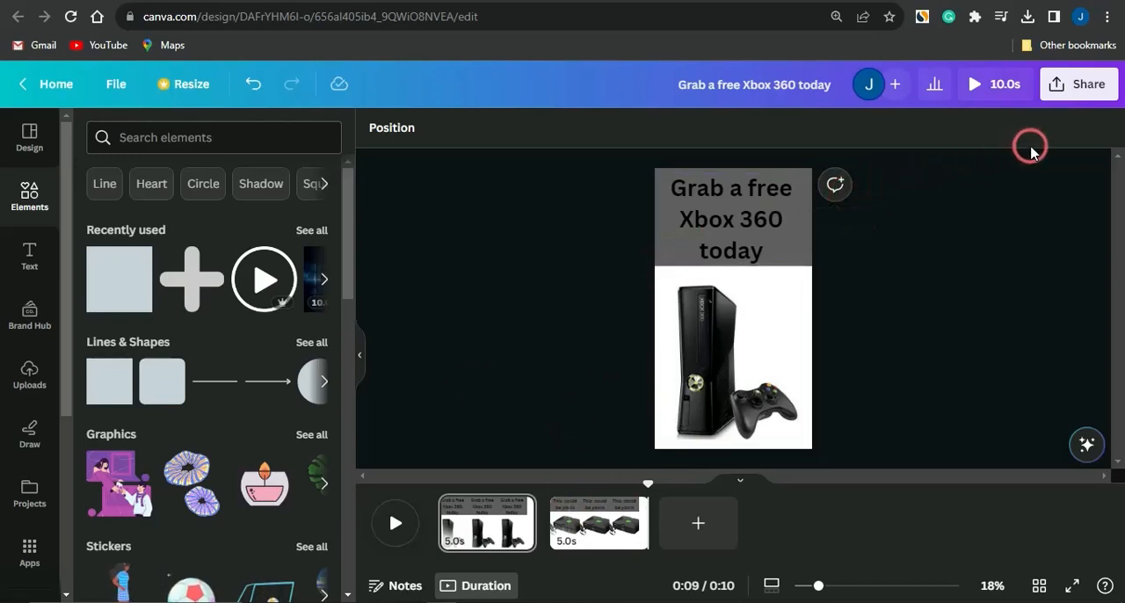
# Open the design's download options for an MP4 video of all pages
pyautogui.click(1055, 100)
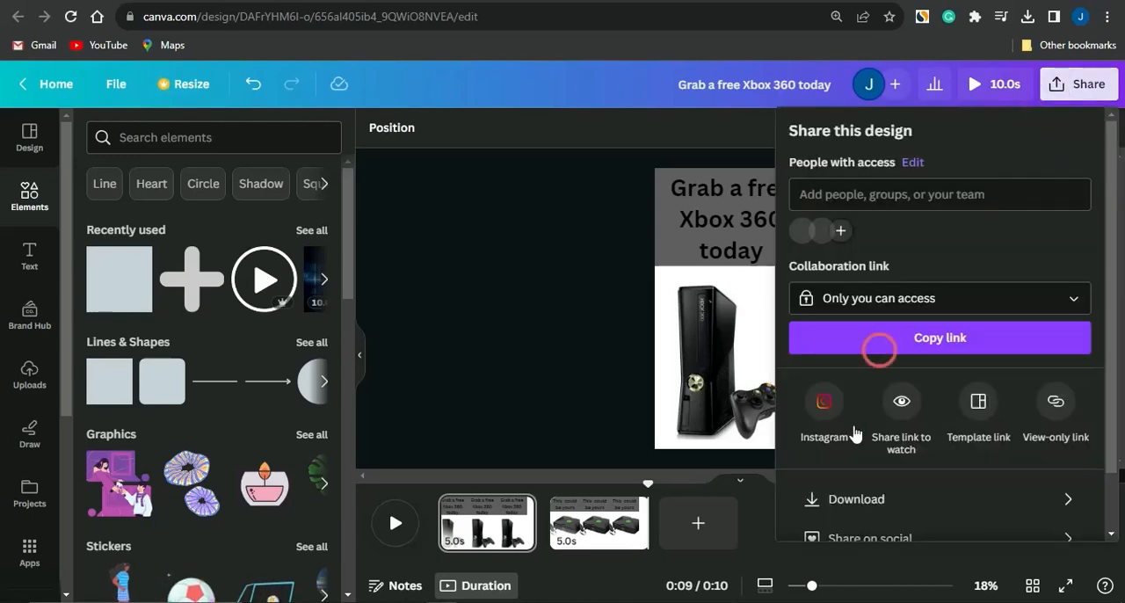
pyautogui.click(845, 498)
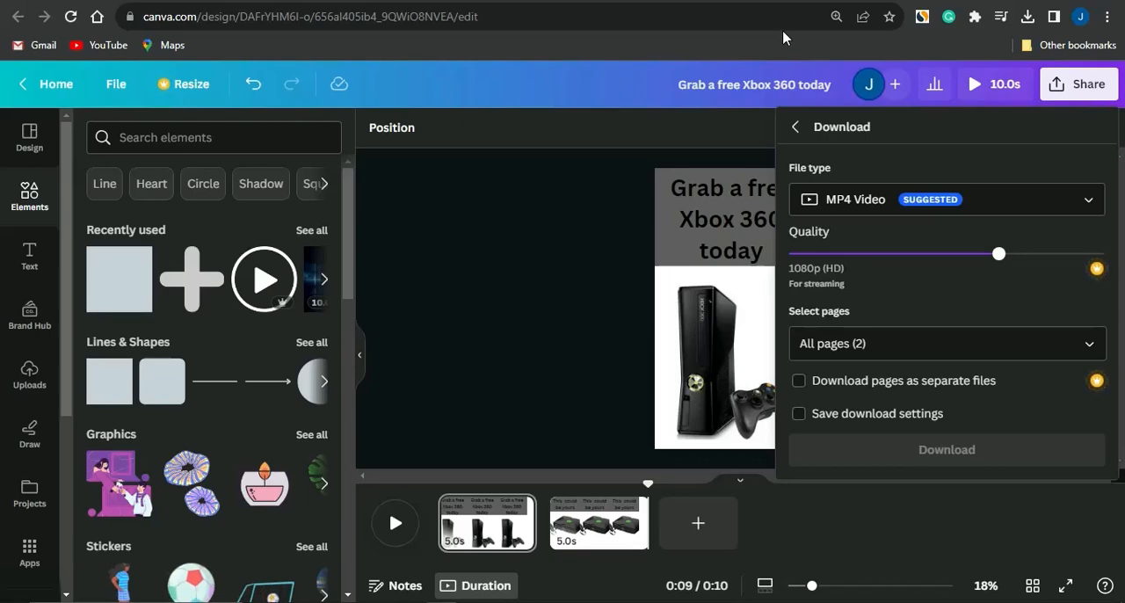
# Switch to the OJ Marketing YouTube channel's videos page and show its create options
pyautogui.click(632, 165)
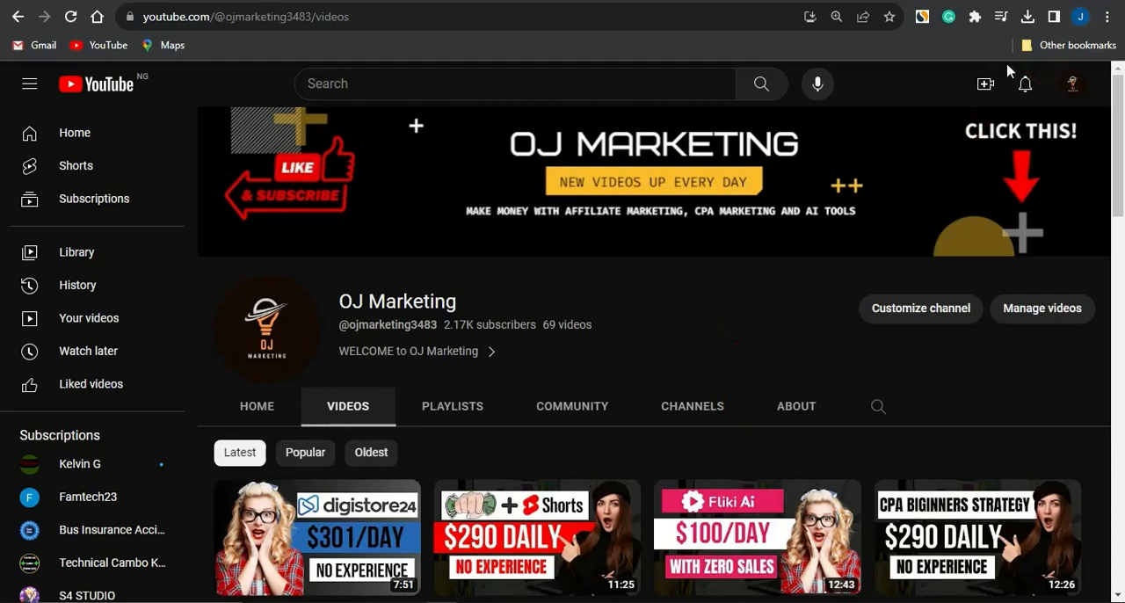
pyautogui.click(986, 83)
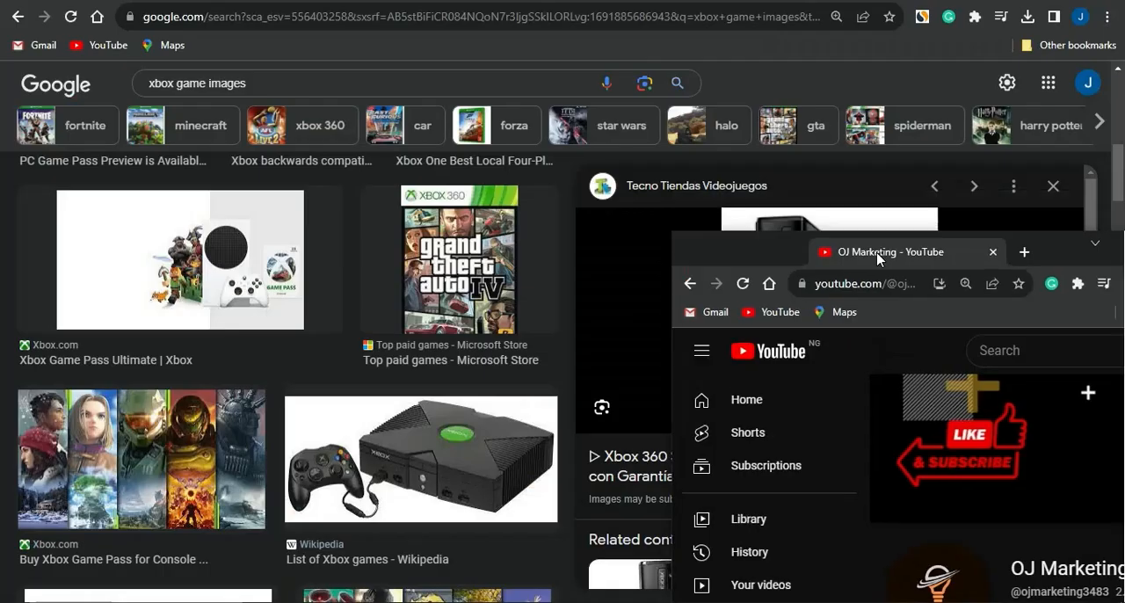
# Switch from the CPAGrip home page back to Canva and close the design's download options
pyautogui.moveTo(868, 253); pyautogui.dragTo(835, 9)
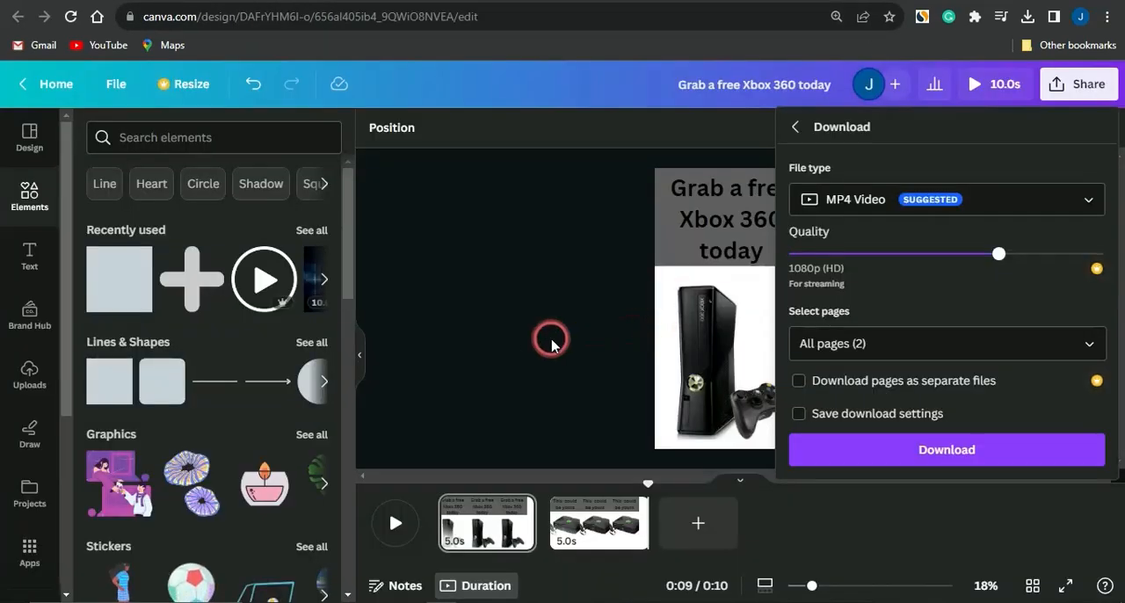
pyautogui.click(551, 341)
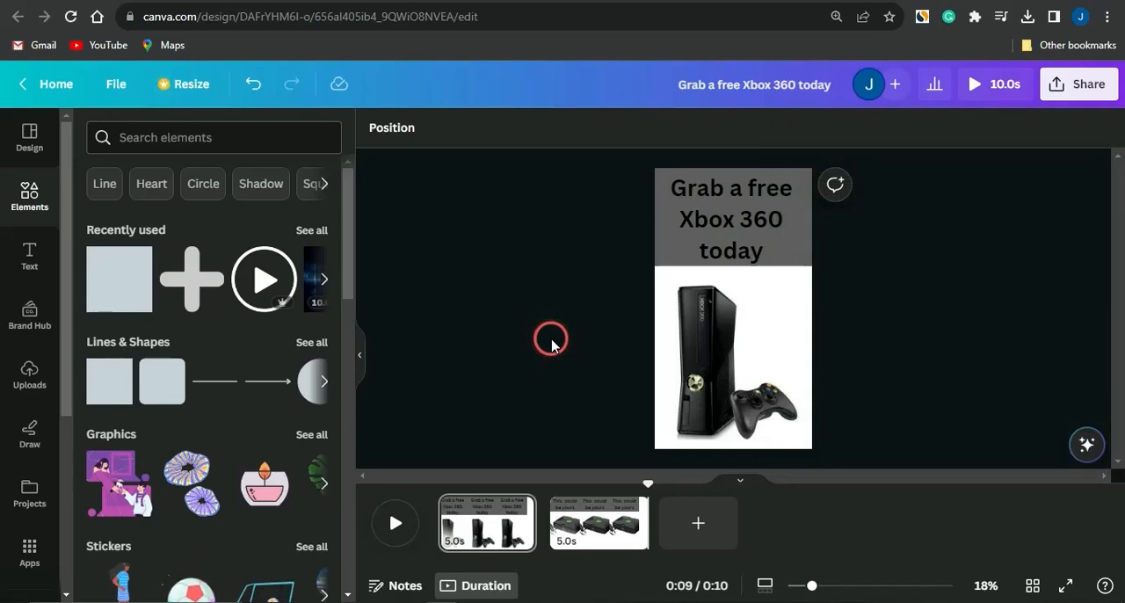